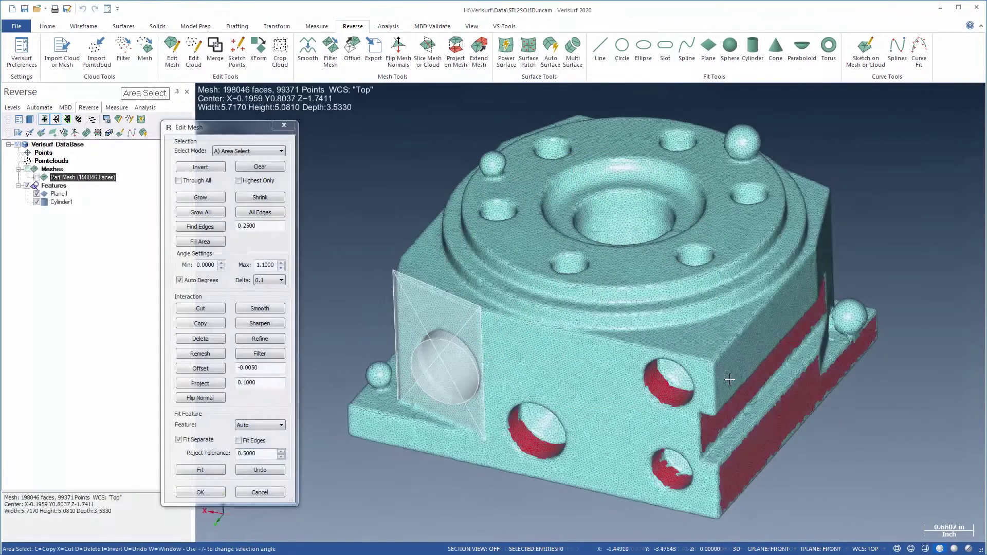
- Fit features to the upper step's front face and the small left sphere
{"action": "left_click", "coordinate": [730, 379]}
{"action": "left_click", "coordinate": [378, 374]}
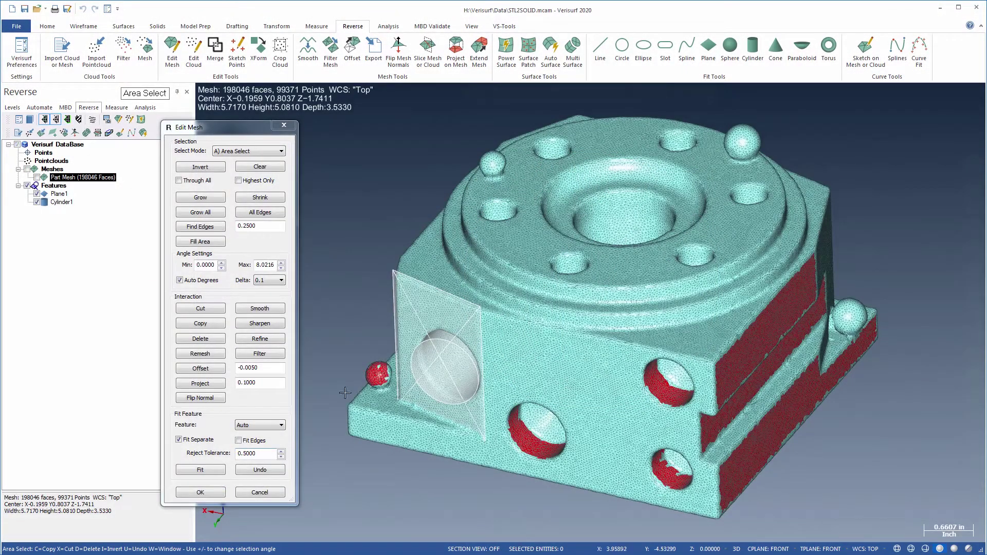
{"action": "left_click", "coordinate": [205, 470]}
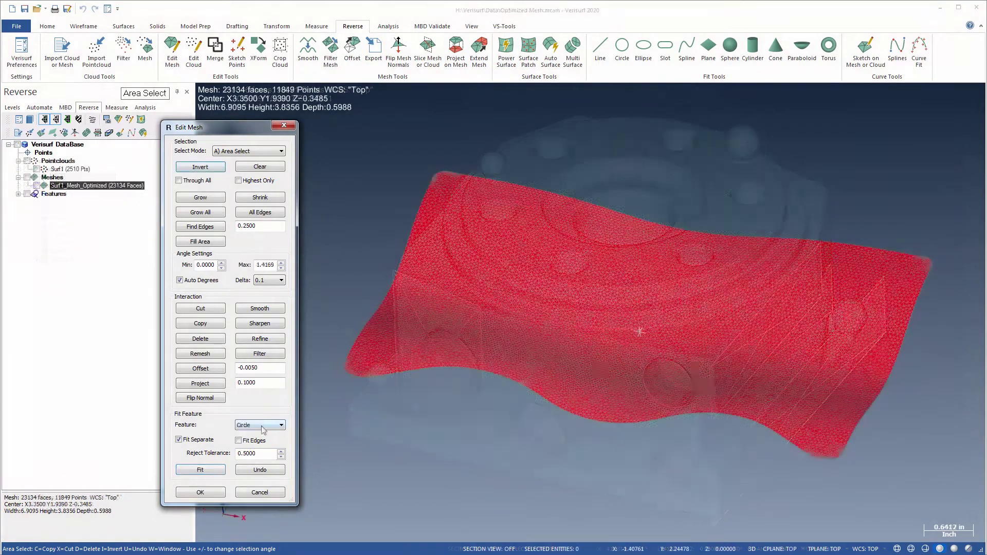
- Fit a Surface feature to the wavy mesh, then hide the mesh to leave only the surface
{"action": "left_click", "coordinate": [282, 425]}
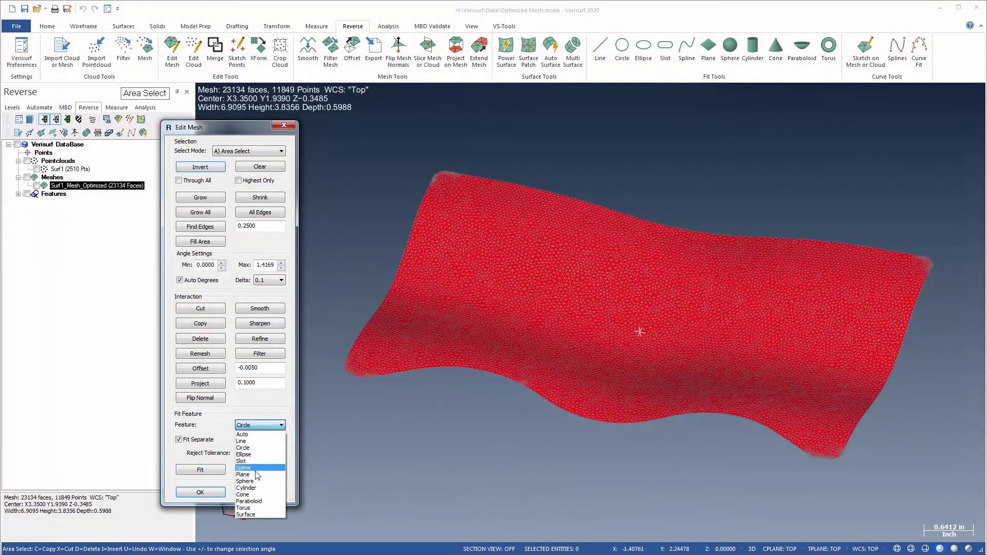
{"action": "left_click", "coordinate": [248, 519]}
{"action": "left_click", "coordinate": [202, 469]}
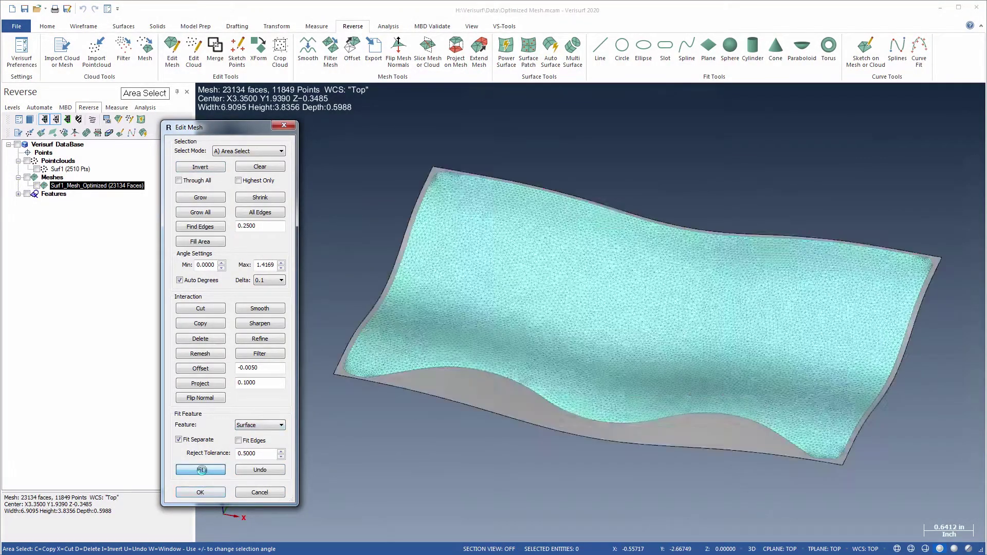
{"action": "left_click", "coordinate": [137, 420]}
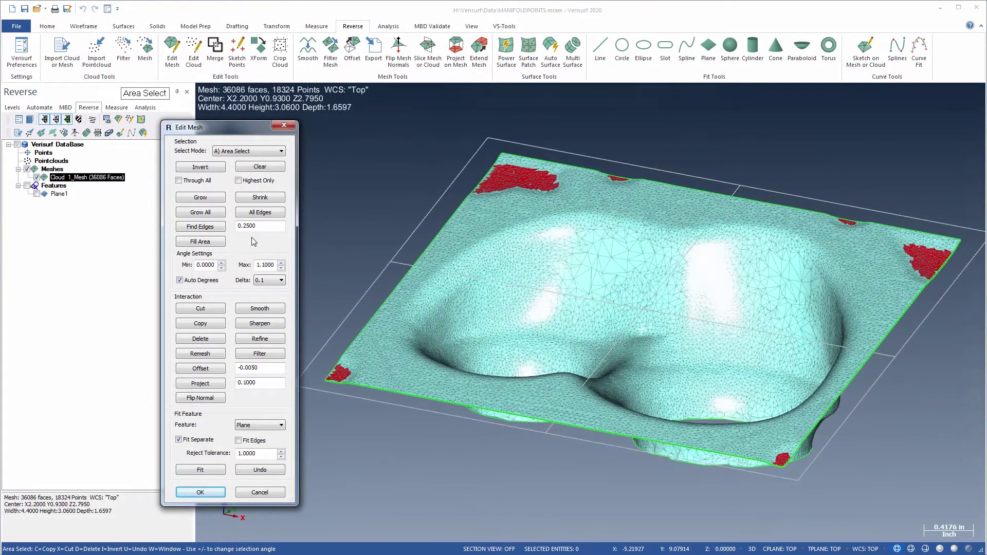
- Grow the red corner selections on the plate mesh outward five times
{"action": "left_click", "coordinate": [204, 200]}
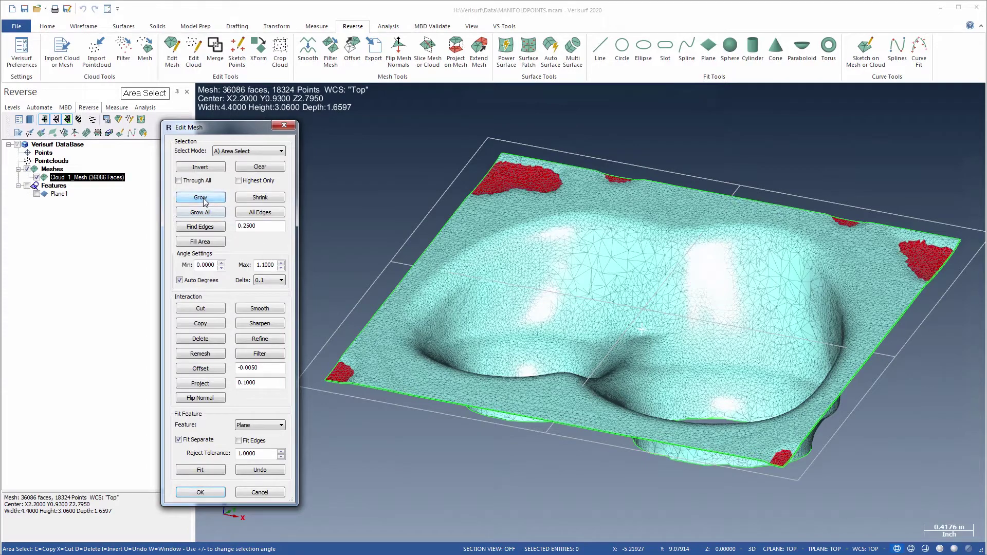
{"action": "left_click", "coordinate": [204, 201]}
{"action": "left_click", "coordinate": [204, 200]}
{"action": "left_click", "coordinate": [204, 201]}
{"action": "left_click", "coordinate": [204, 201]}
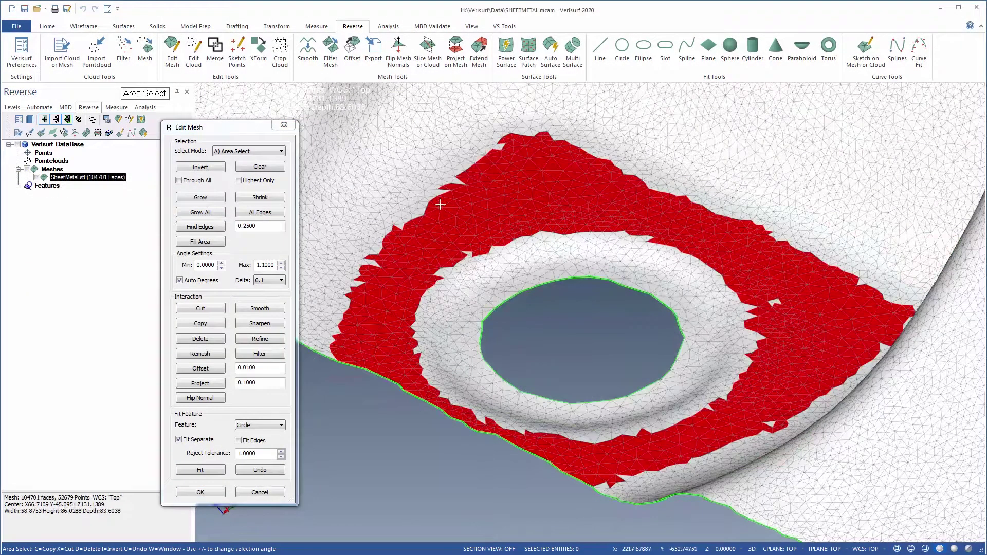
- Grow the sheet-metal selection toward the hole three times, then shrink it four times
{"action": "left_click", "coordinate": [216, 200]}
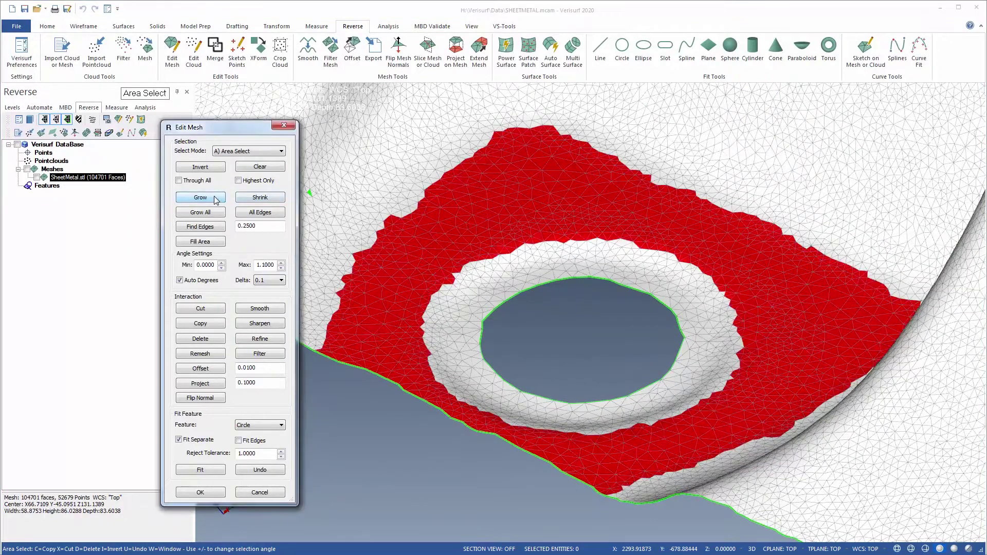
{"action": "left_click", "coordinate": [216, 200]}
{"action": "left_click", "coordinate": [215, 201]}
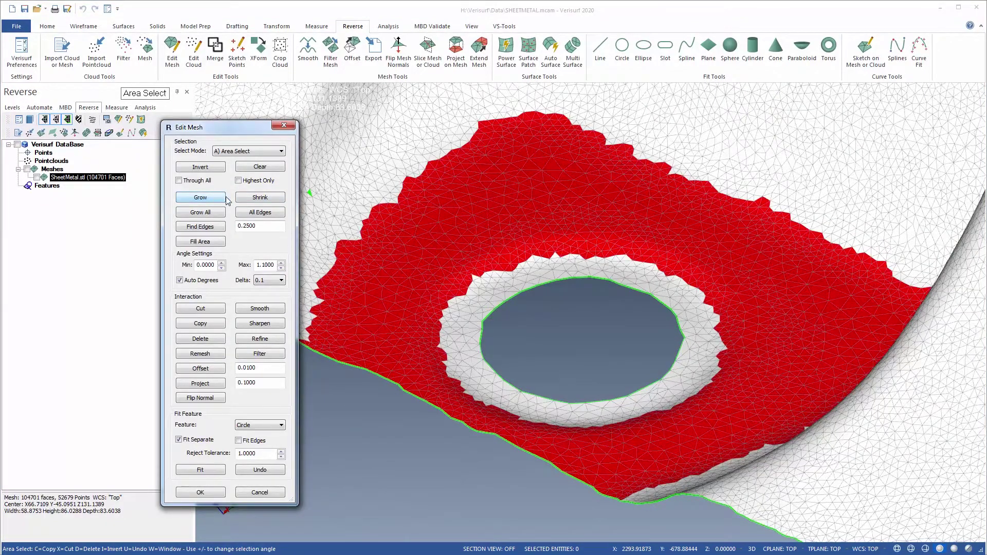
{"action": "left_click", "coordinate": [261, 199]}
{"action": "left_click", "coordinate": [261, 199]}
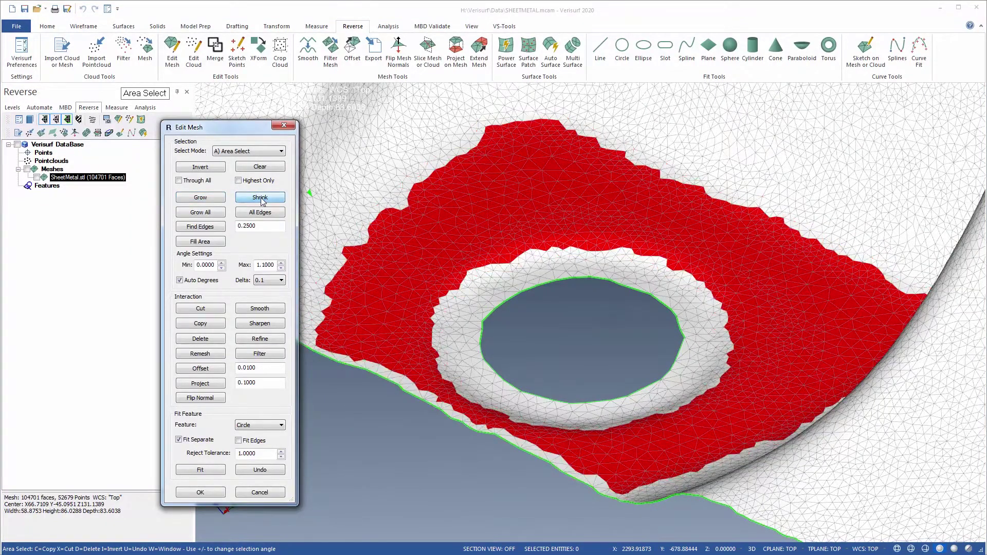
{"action": "left_click", "coordinate": [260, 199]}
{"action": "left_click", "coordinate": [261, 199]}
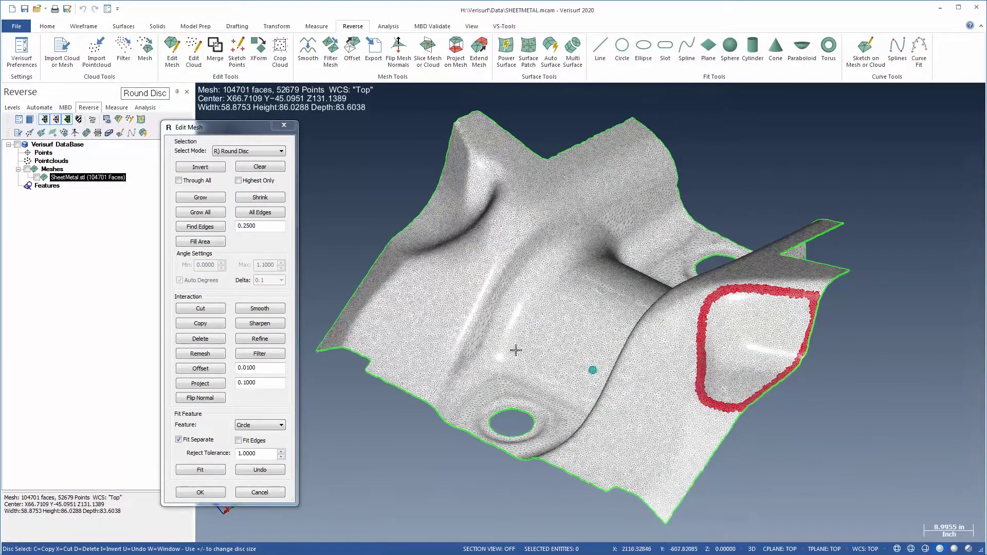
- Fill the ring selection into a solid patch and Grow All across the connected mesh
{"action": "left_click", "coordinate": [201, 242]}
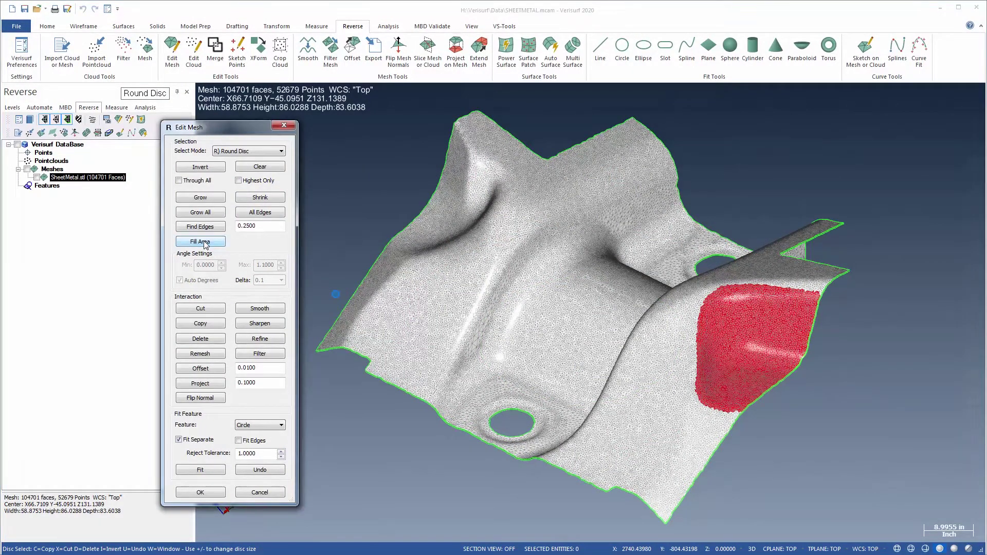
{"action": "left_click", "coordinate": [205, 212]}
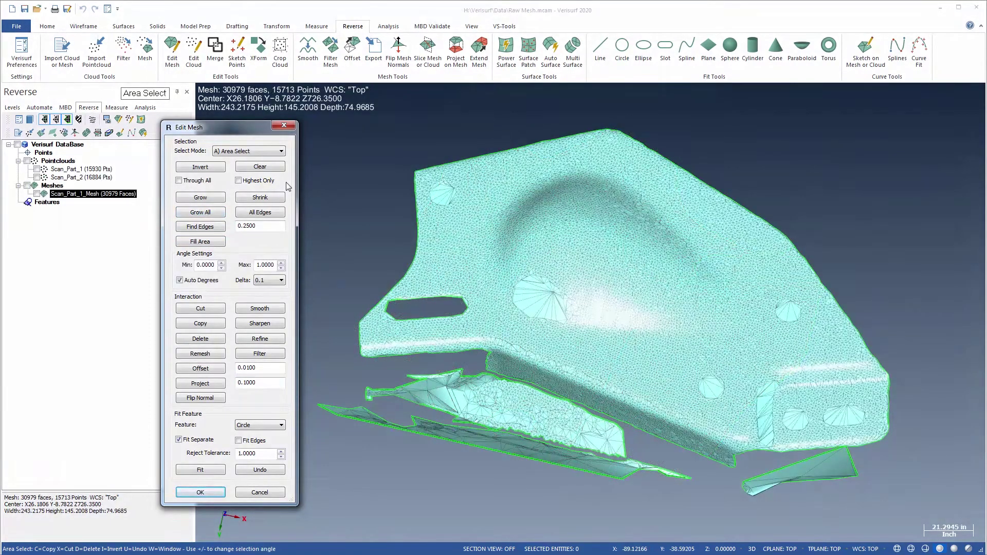
- Select the main scan surface, Grow All, Invert, and Delete the stray fragments
{"action": "left_click", "coordinate": [451, 250]}
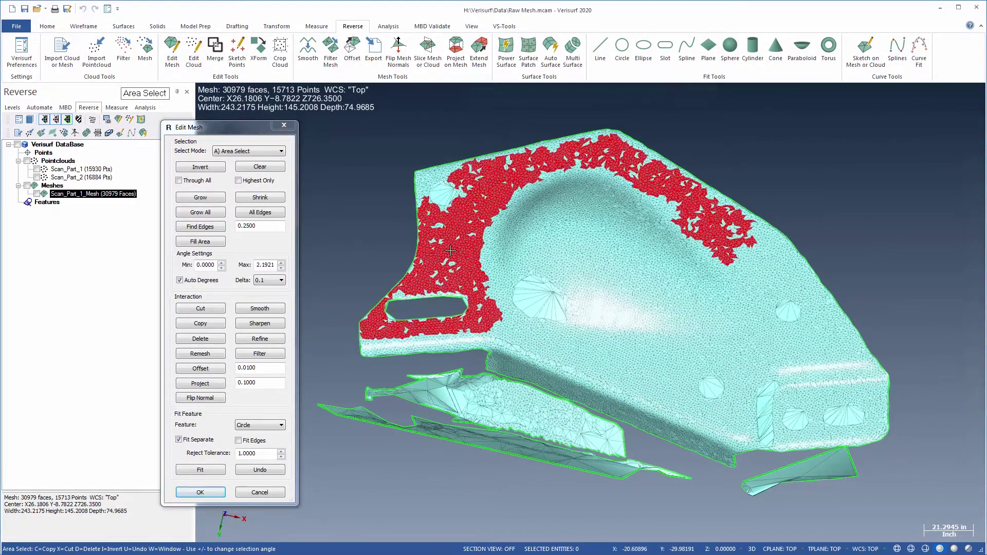
{"action": "left_click", "coordinate": [206, 212]}
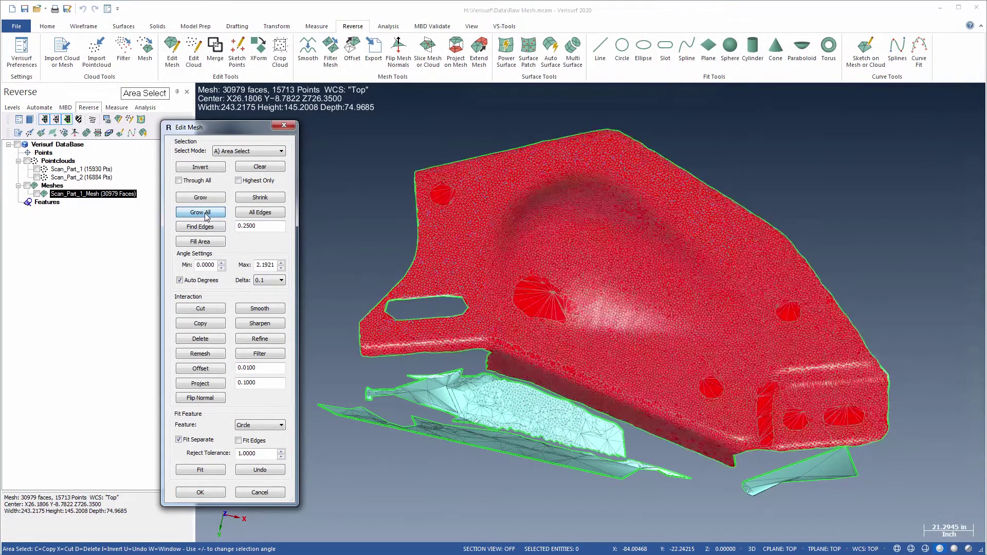
{"action": "left_click", "coordinate": [206, 170]}
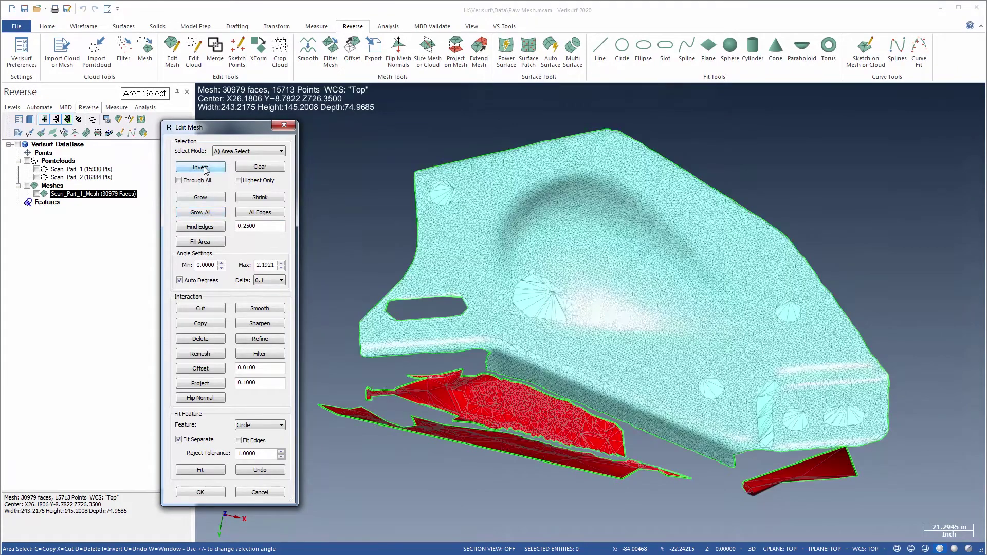
{"action": "left_click", "coordinate": [204, 339]}
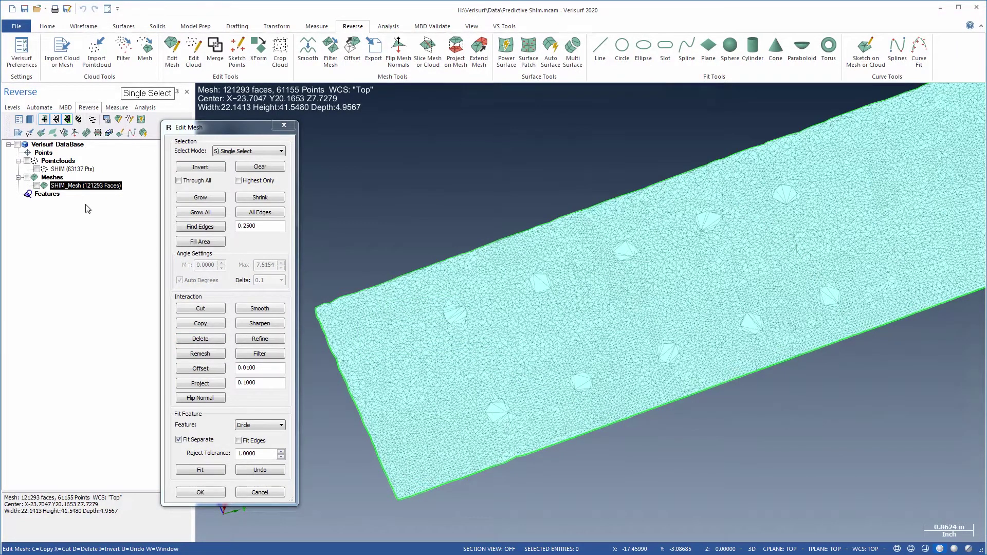
- Compare the SHIM cloud with SHIM_Mesh, then Find Edges and delete the faces covering the holes
{"action": "left_click", "coordinate": [77, 169]}
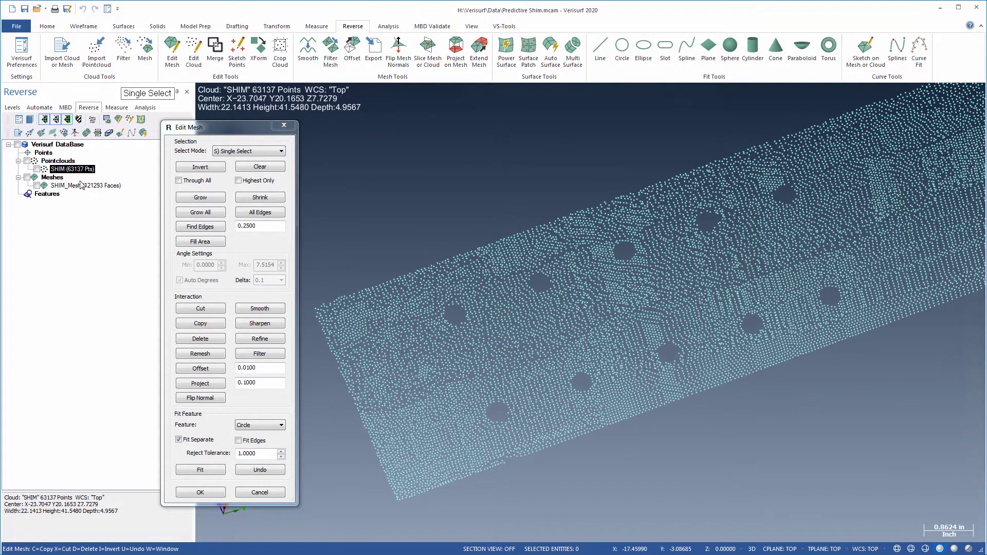
{"action": "left_click", "coordinate": [77, 185]}
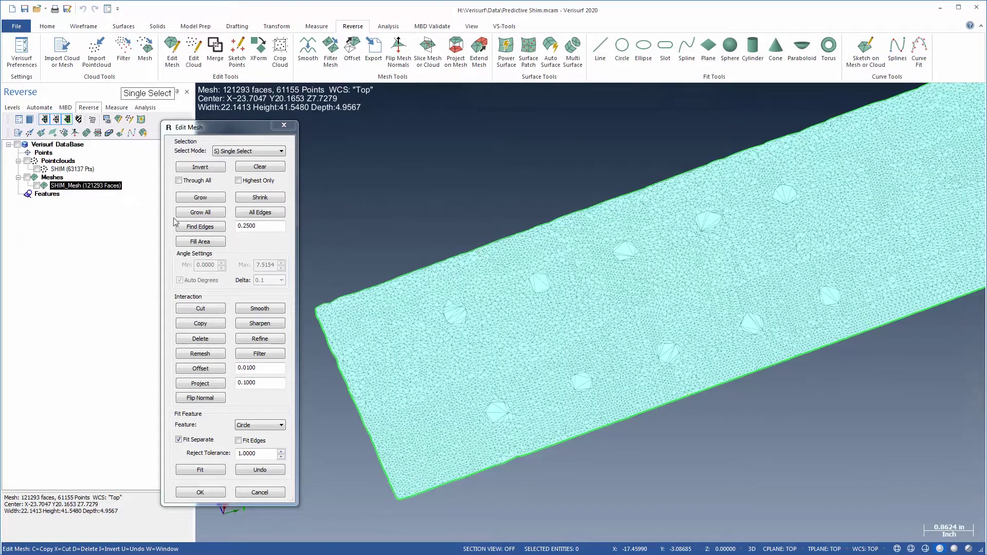
{"action": "left_click", "coordinate": [197, 227]}
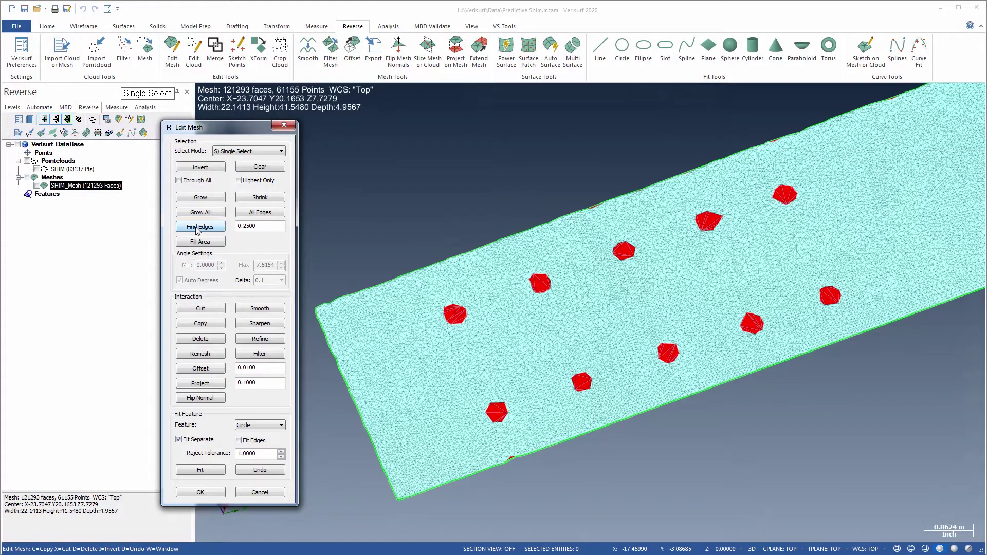
{"action": "left_click", "coordinate": [199, 340]}
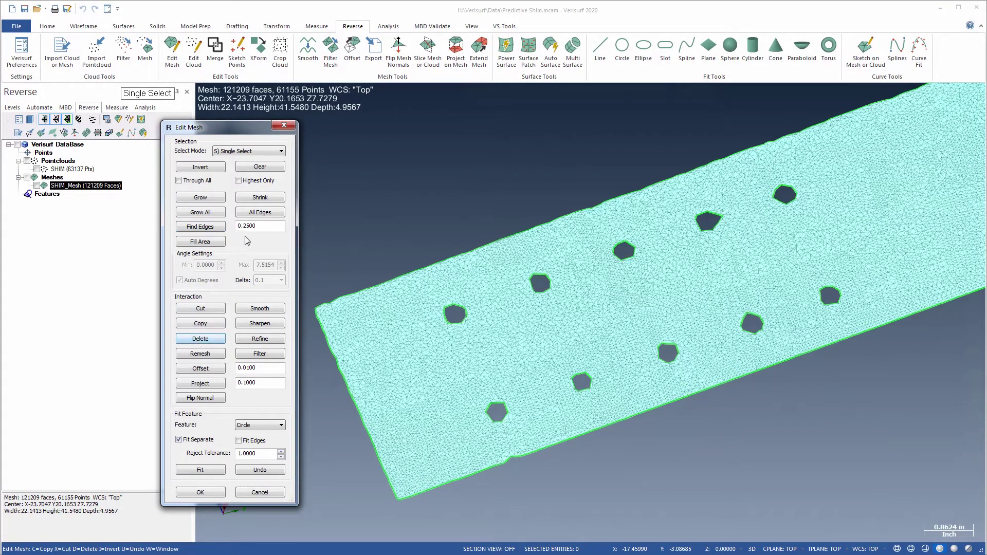
- Select all edge faces and fit Circle features to the ten shim holes
{"action": "left_click", "coordinate": [260, 213]}
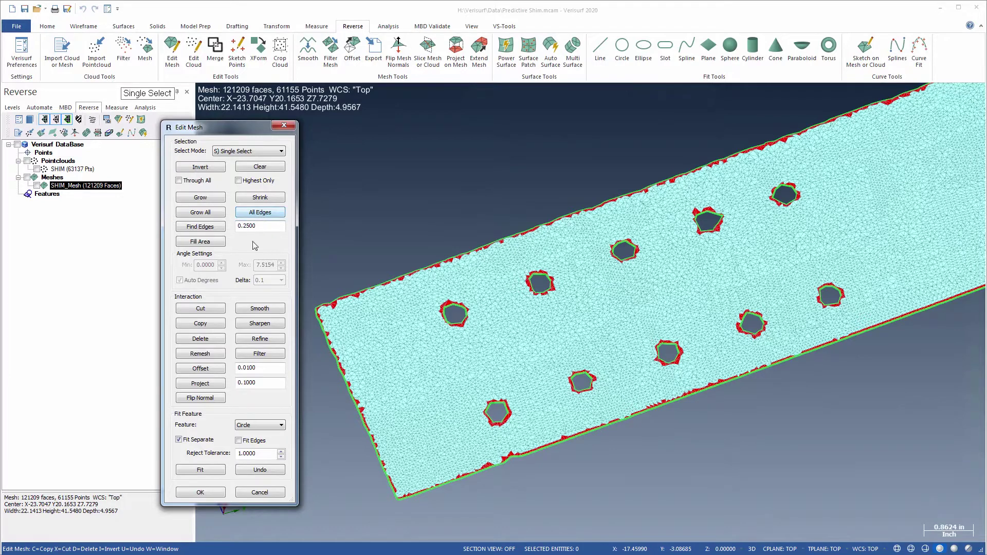
{"action": "left_click", "coordinate": [194, 471]}
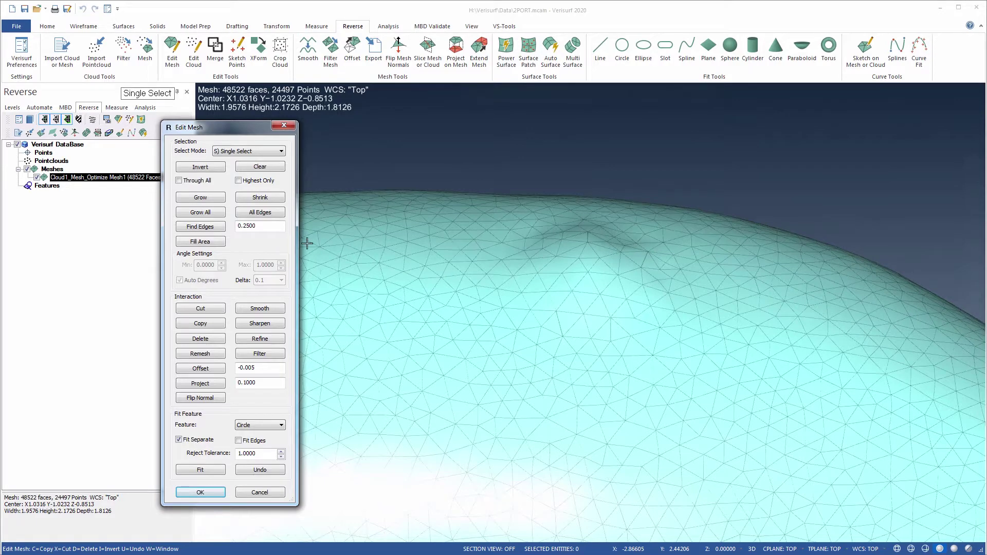
- Offset a dent face by -0.005, alternately growing and re-offsetting it, then clear the selection
{"action": "left_click", "coordinate": [588, 259]}
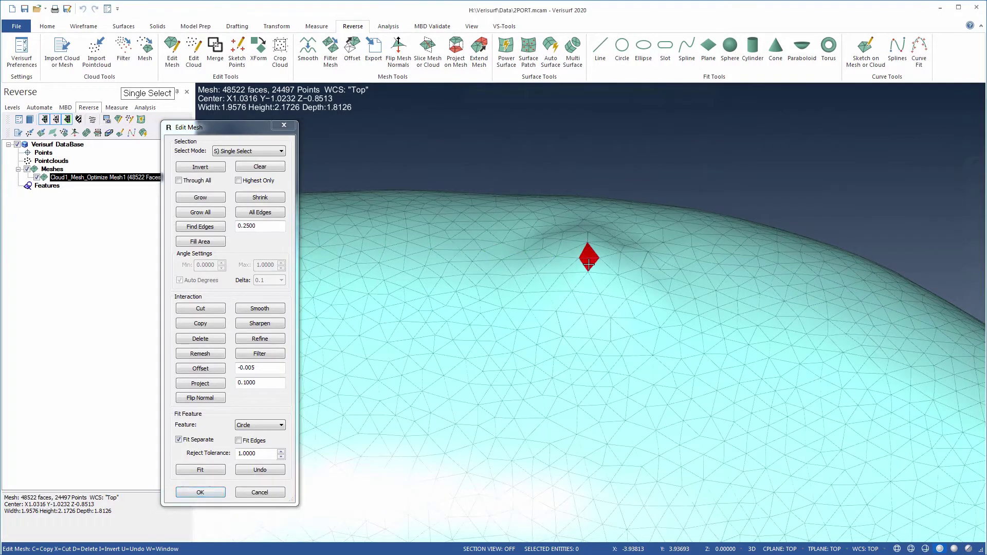
{"action": "left_click", "coordinate": [201, 370]}
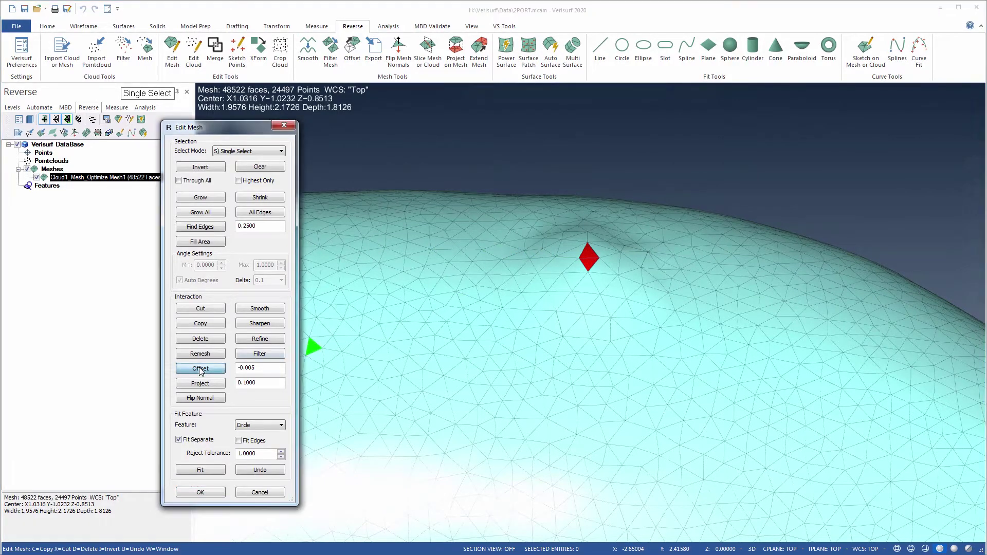
{"action": "left_click", "coordinate": [202, 198]}
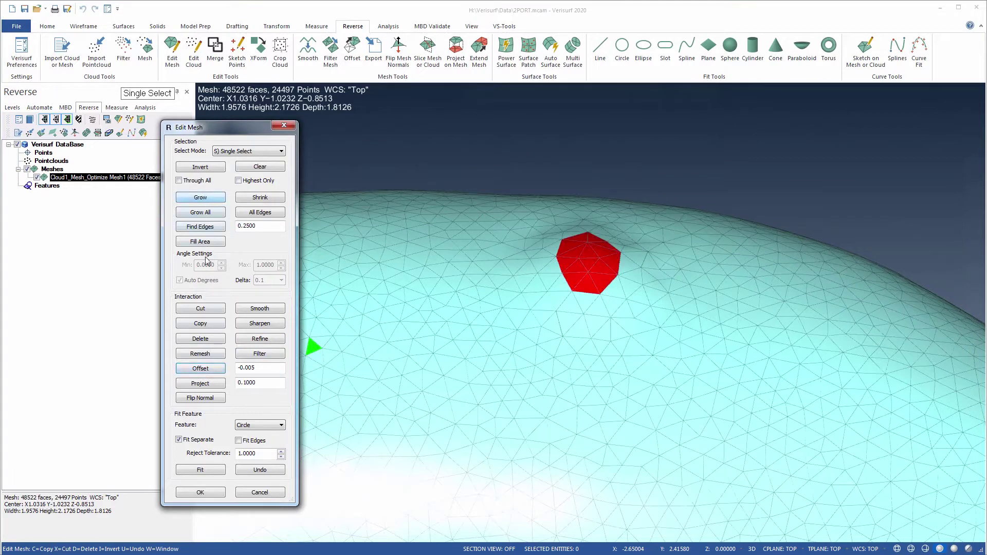
{"action": "left_click", "coordinate": [198, 368]}
{"action": "left_click", "coordinate": [208, 199]}
{"action": "left_click", "coordinate": [204, 368]}
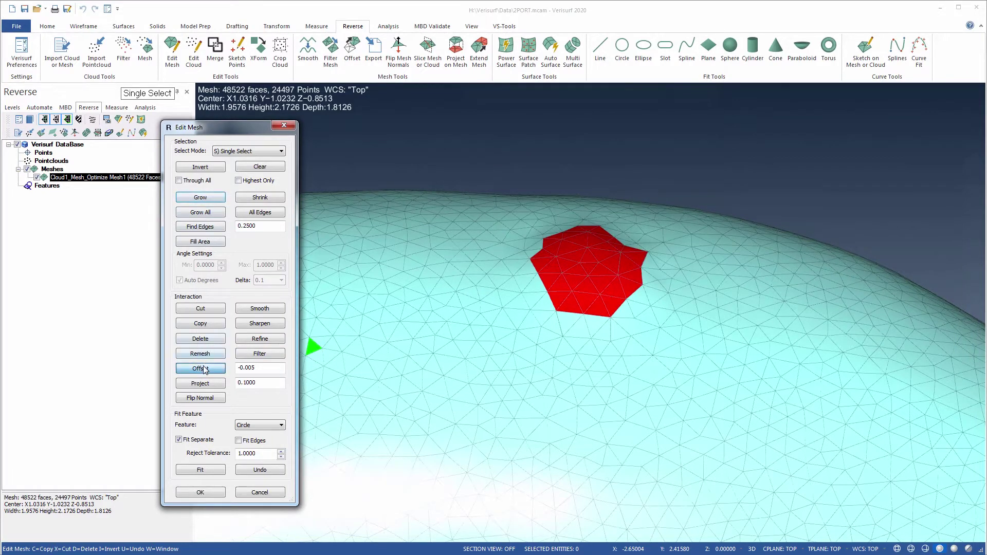
{"action": "left_click", "coordinate": [205, 200]}
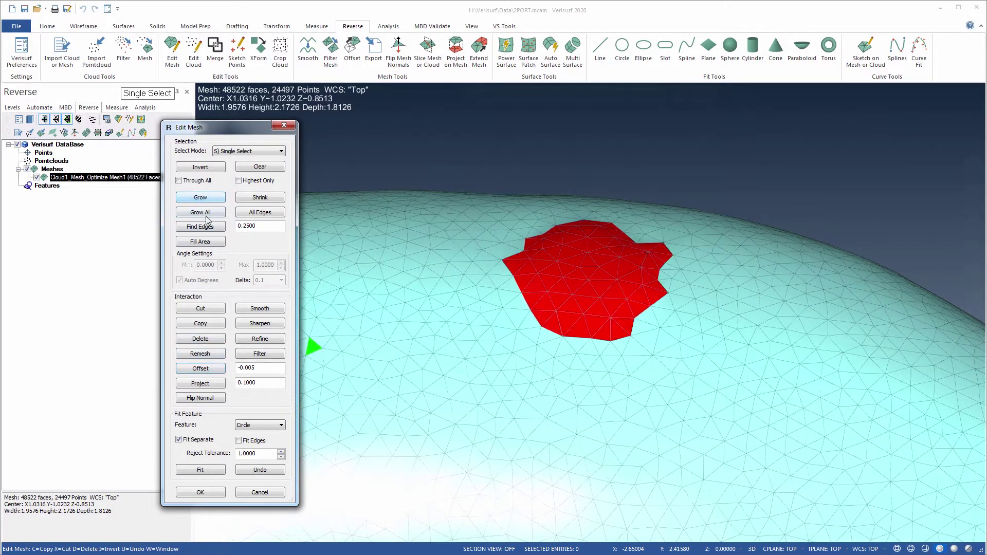
{"action": "left_click", "coordinate": [200, 370]}
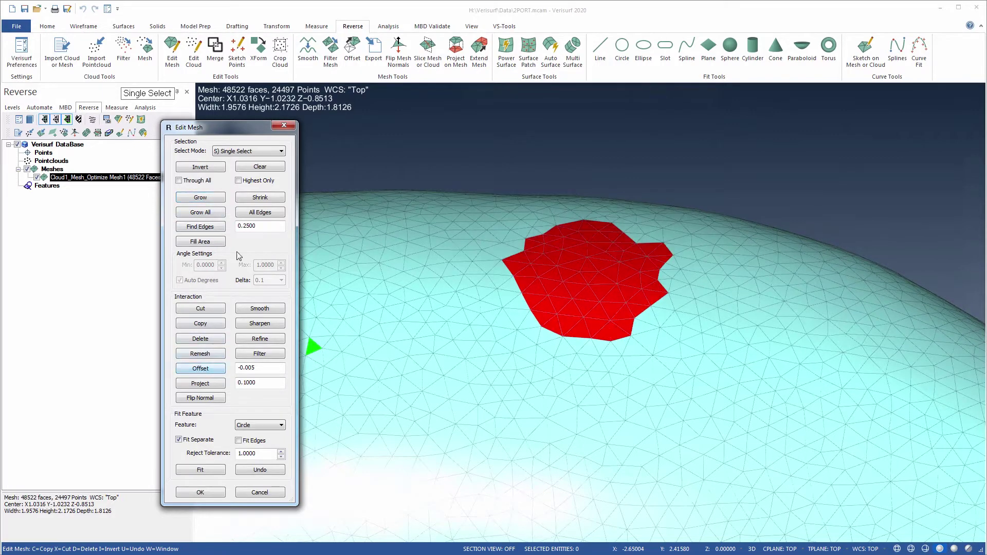
{"action": "left_click", "coordinate": [260, 168]}
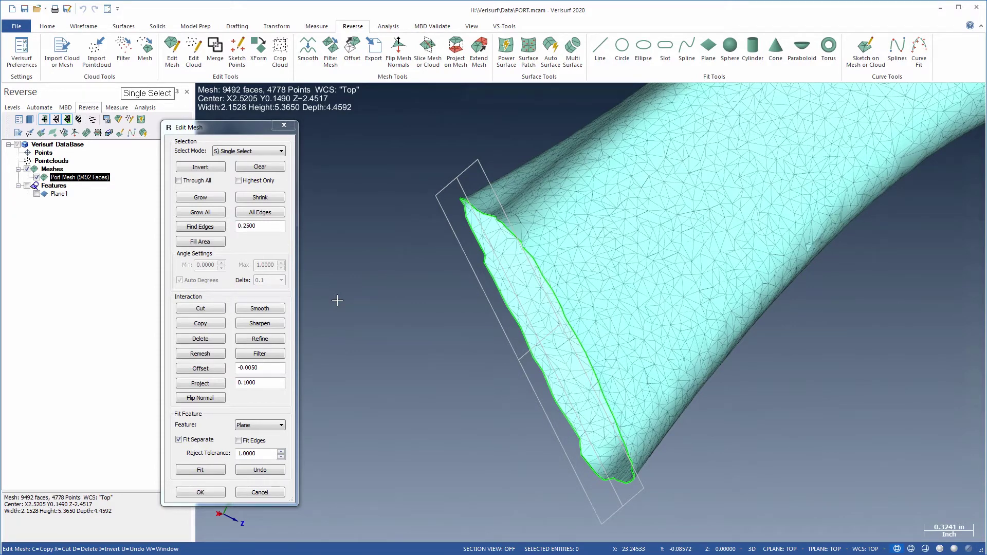
- Project the port mesh's boundary faces and the grown plate corner patches, then clear the selection
{"action": "left_click", "coordinate": [265, 213]}
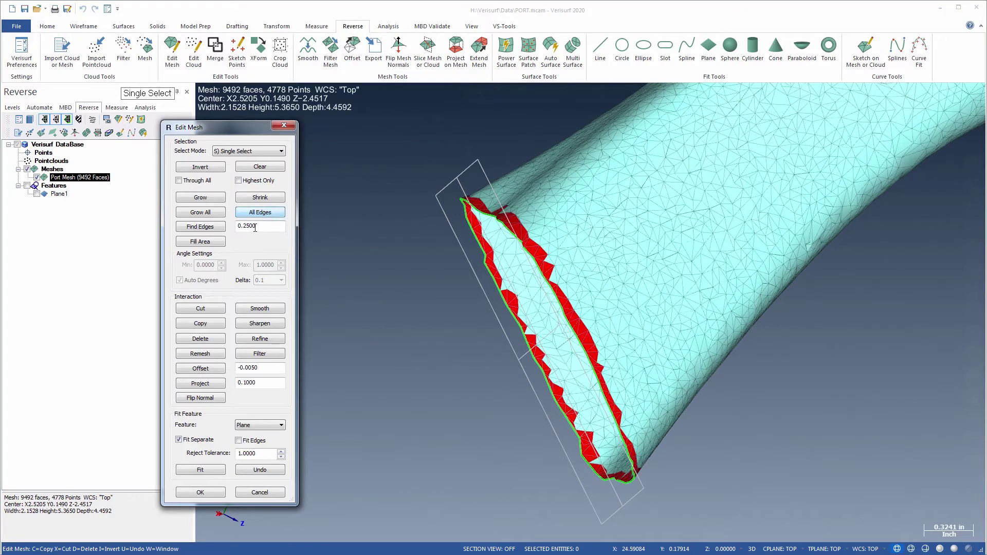
{"action": "left_click", "coordinate": [204, 385]}
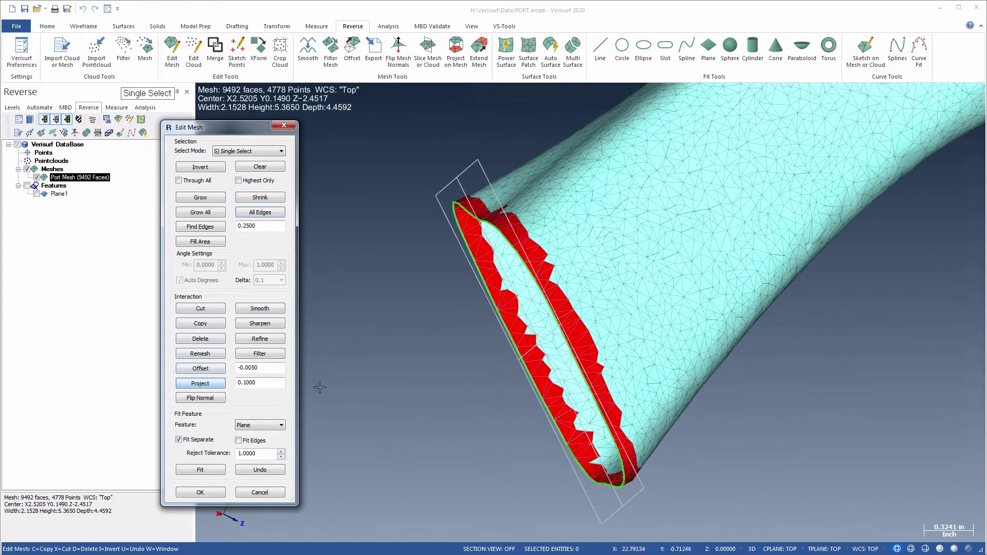
{"action": "left_click", "coordinate": [201, 199]}
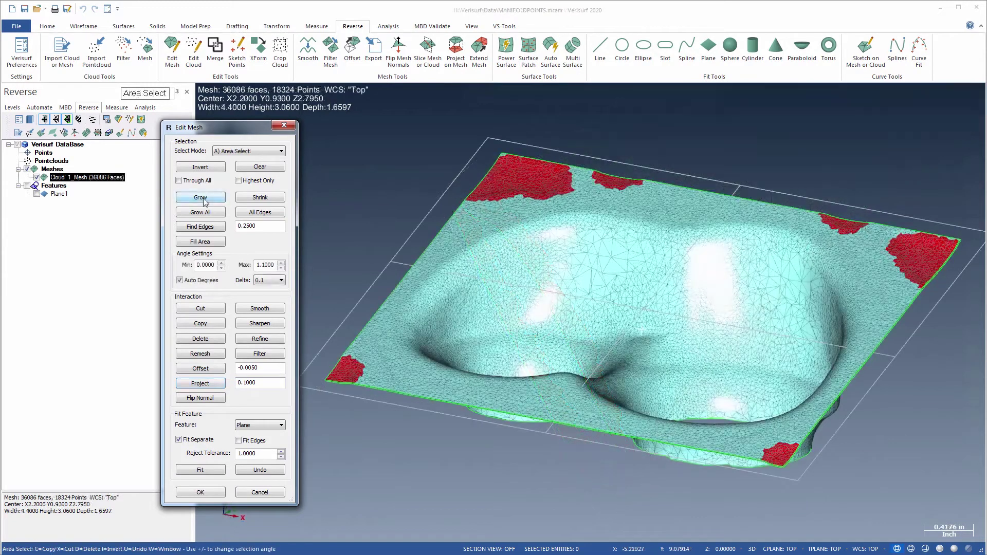
{"action": "left_click", "coordinate": [200, 386]}
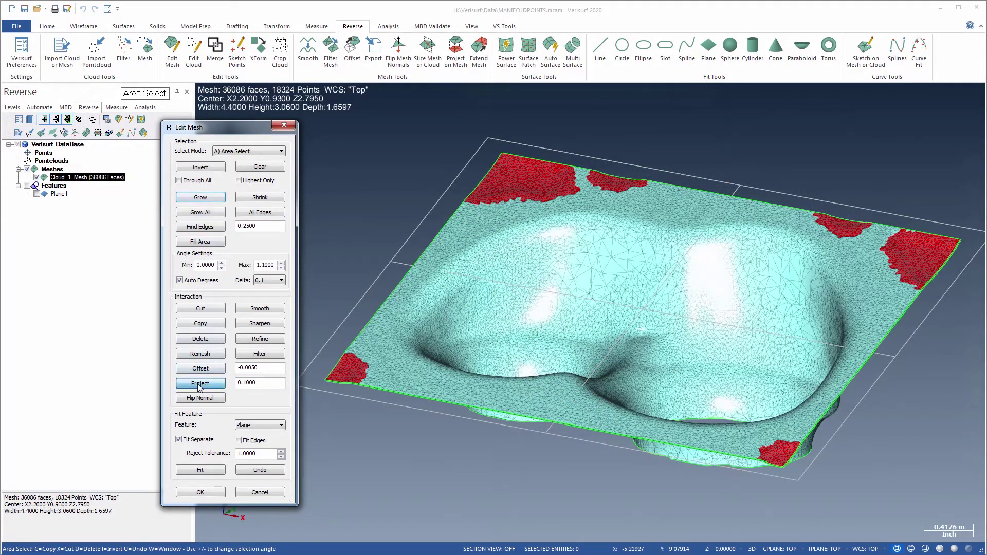
{"action": "left_click", "coordinate": [260, 169]}
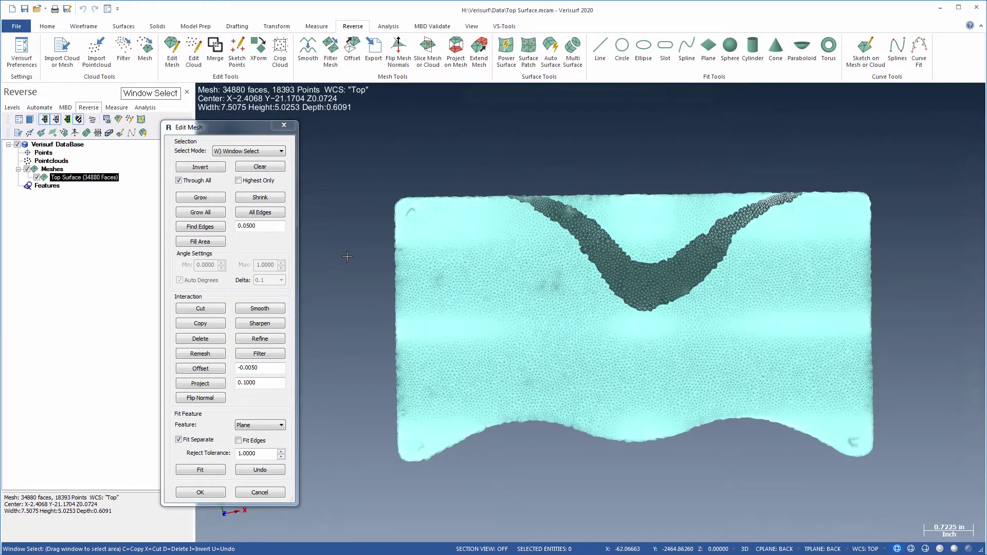
- With Through All off, window-select the inverted V-shaped band and flip its normals
{"action": "left_click", "coordinate": [192, 180]}
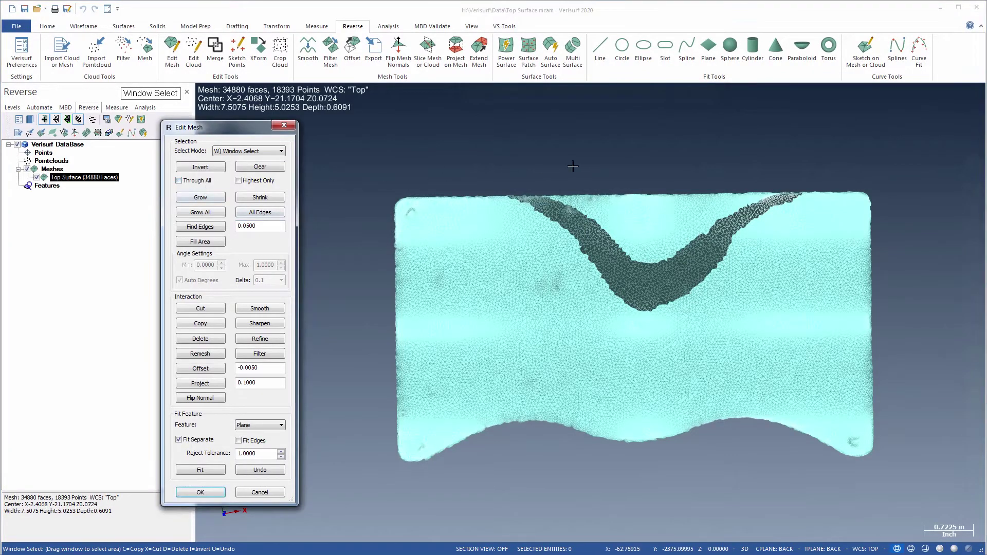
{"action": "middle_click_drag", "start_coordinate": [616, 169], "coordinate": [616, 410]}
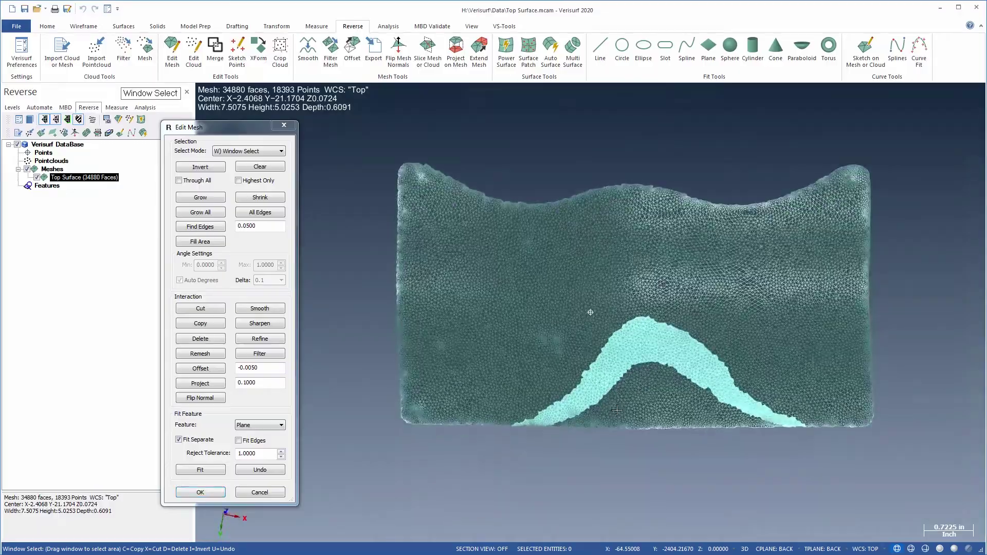
{"action": "mouse_move", "coordinate": [355, 141]}
{"action": "left_mouse_down"}
{"action": "mouse_move", "coordinate": [642, 302]}
{"action": "mouse_move", "coordinate": [935, 448]}
{"action": "left_mouse_up"}
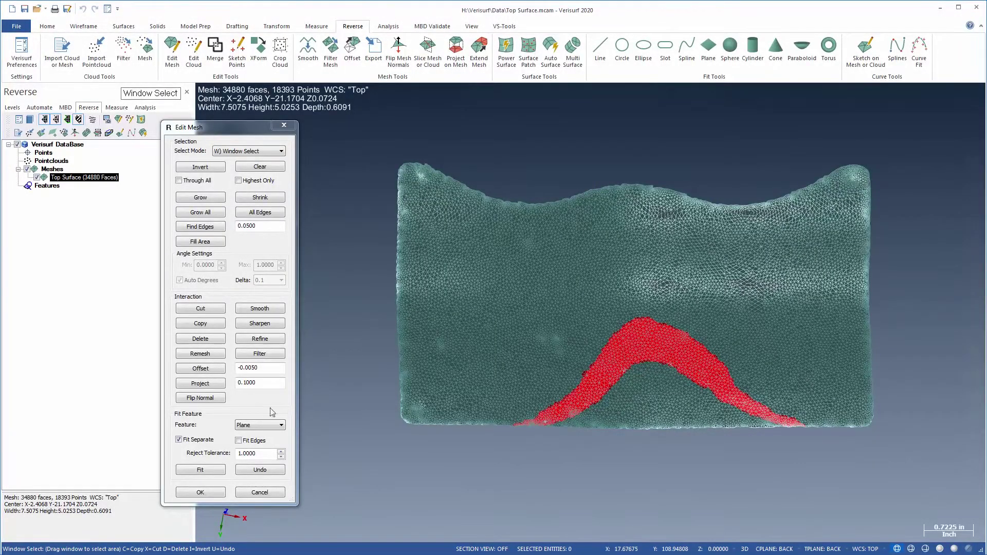
{"action": "left_click", "coordinate": [213, 400]}
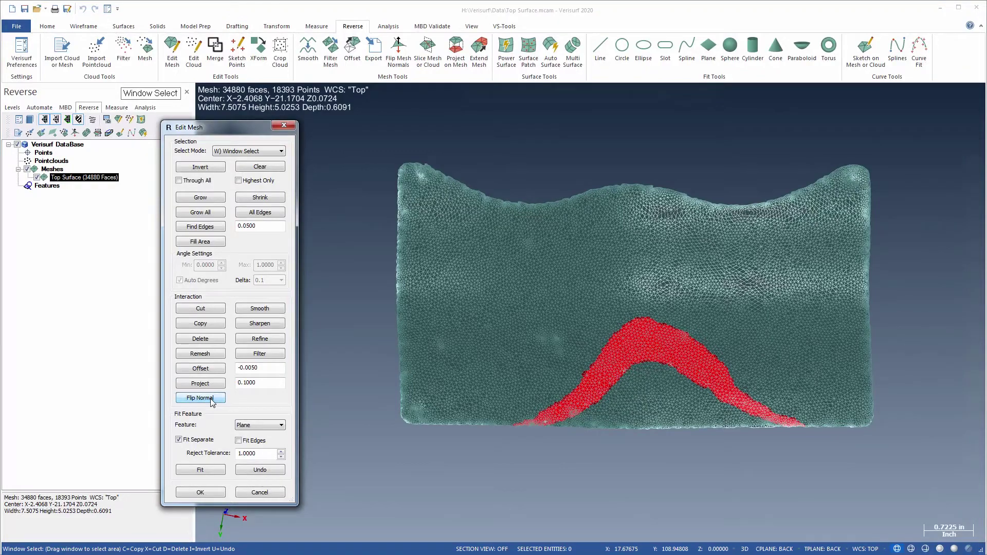
{"action": "left_click", "coordinate": [261, 168]}
{"action": "middle_click_drag", "start_coordinate": [625, 152], "coordinate": [615, 365]}
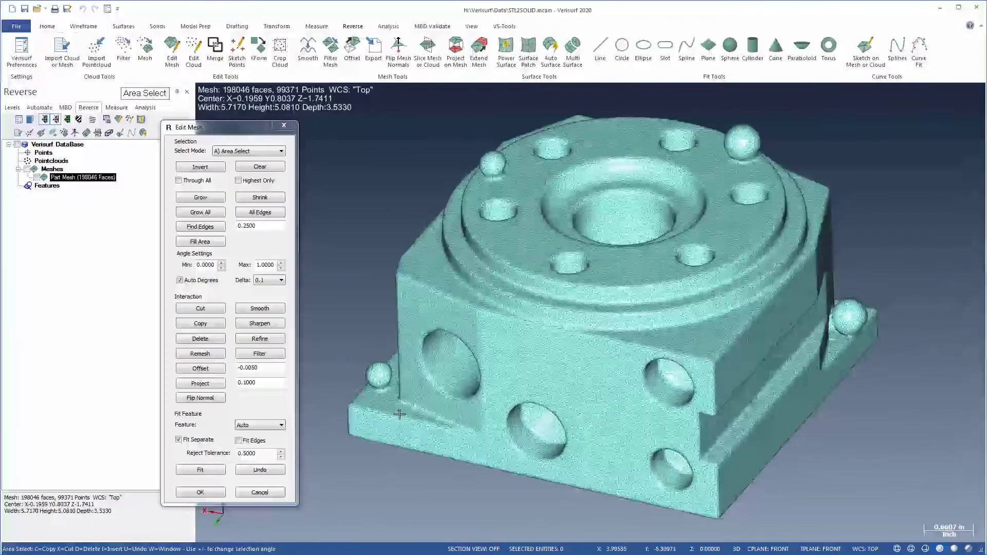
- Fit a plane to the flat face around the side hole and a cylinder to its wall
{"action": "left_click", "coordinate": [409, 393]}
{"action": "key", "text": "plus"}
{"action": "left_click", "coordinate": [211, 469]}
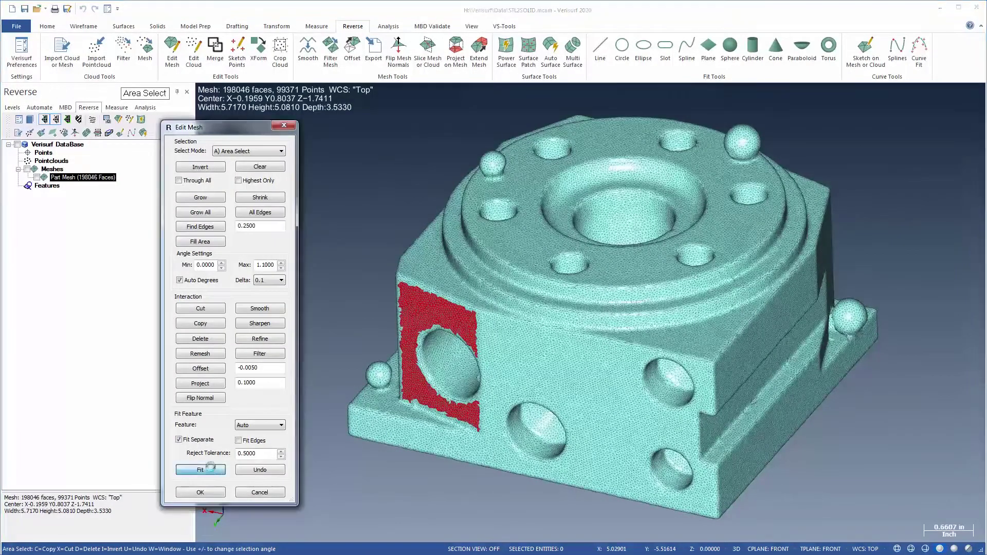
{"action": "left_click", "coordinate": [432, 364]}
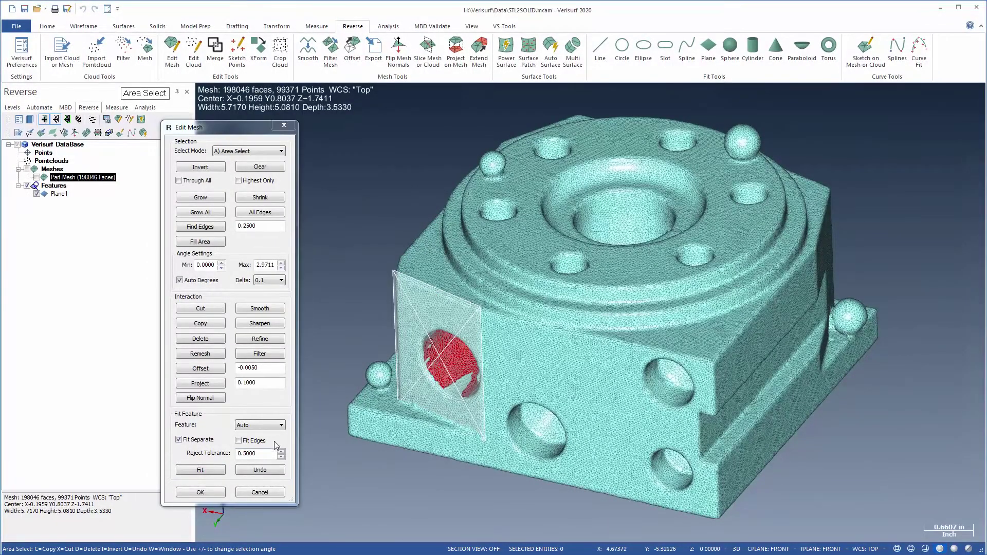
{"action": "left_click", "coordinate": [212, 471]}
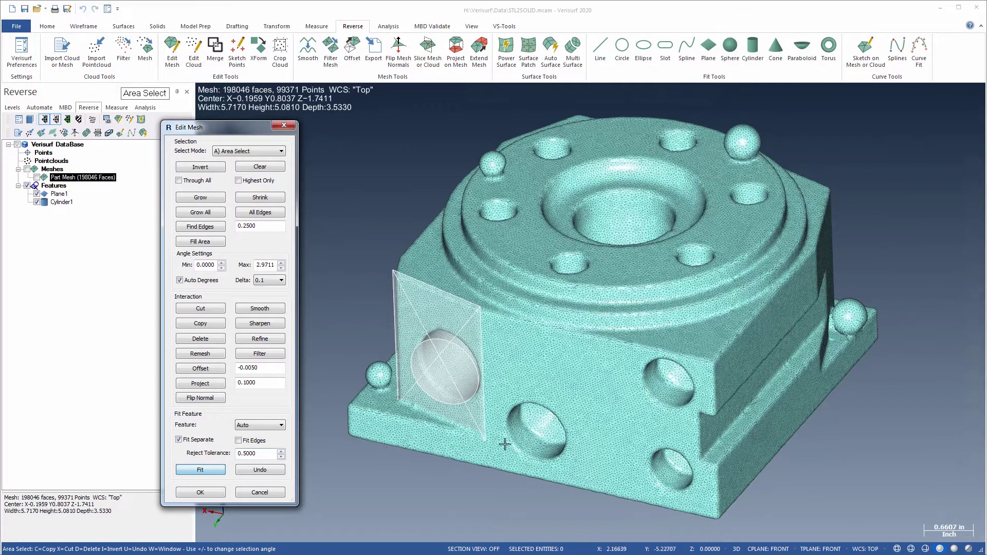
- Fit features to three holes, the right-side faces and the small corner sphere at once
{"action": "left_click", "coordinate": [519, 437]}
{"action": "left_click", "coordinate": [651, 375]}
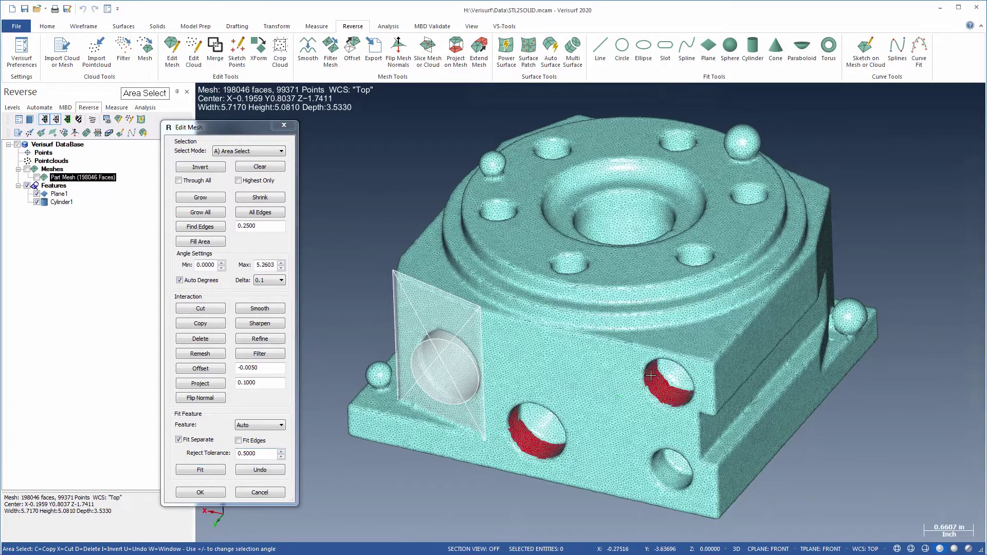
{"action": "left_click", "coordinate": [666, 466]}
{"action": "left_click", "coordinate": [732, 466]}
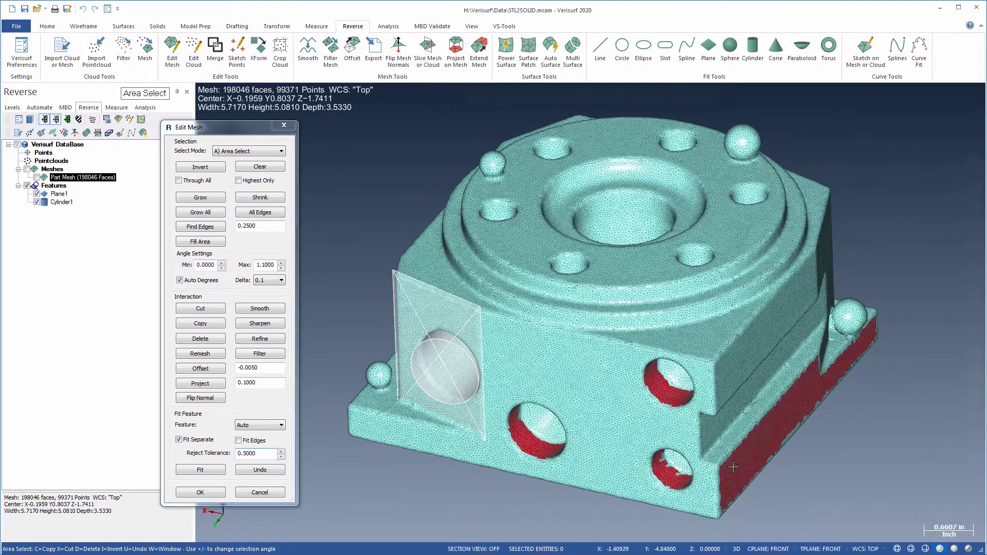
{"action": "left_click", "coordinate": [725, 419]}
{"action": "left_click", "coordinate": [729, 379]}
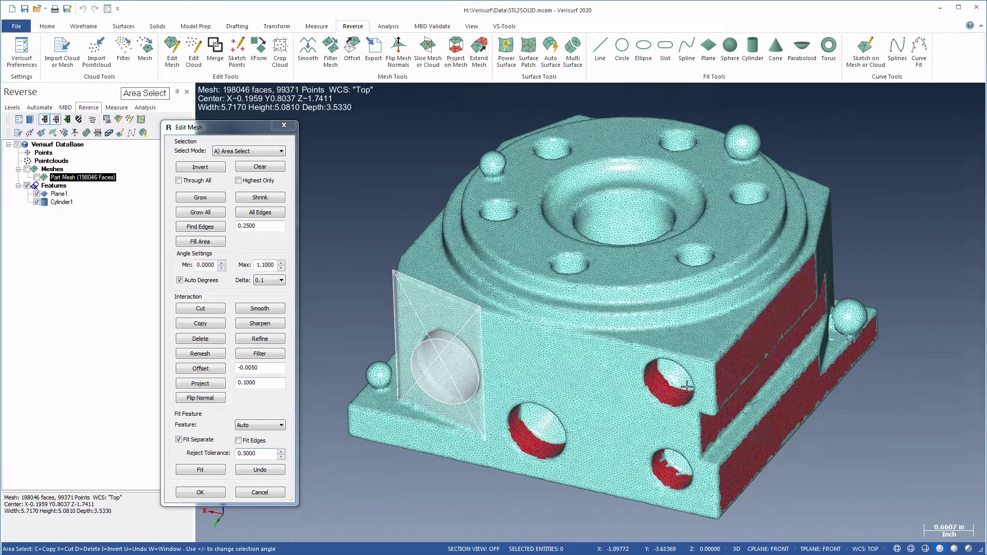
{"action": "left_click", "coordinate": [377, 373]}
{"action": "left_click", "coordinate": [208, 470]}
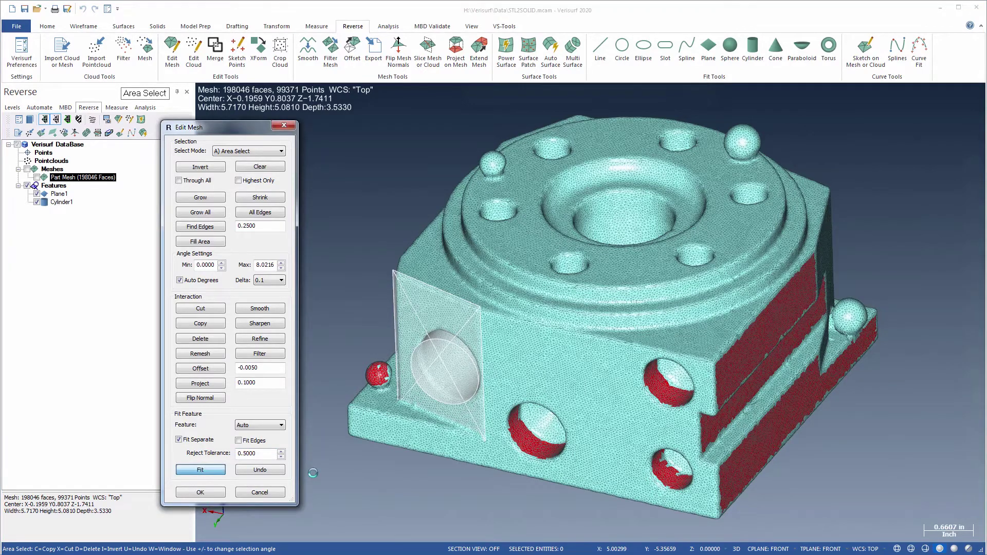
- Fit a Torus feature to the conical face around the central bore
{"action": "left_click", "coordinate": [641, 174]}
{"action": "left_click", "coordinate": [272, 424]}
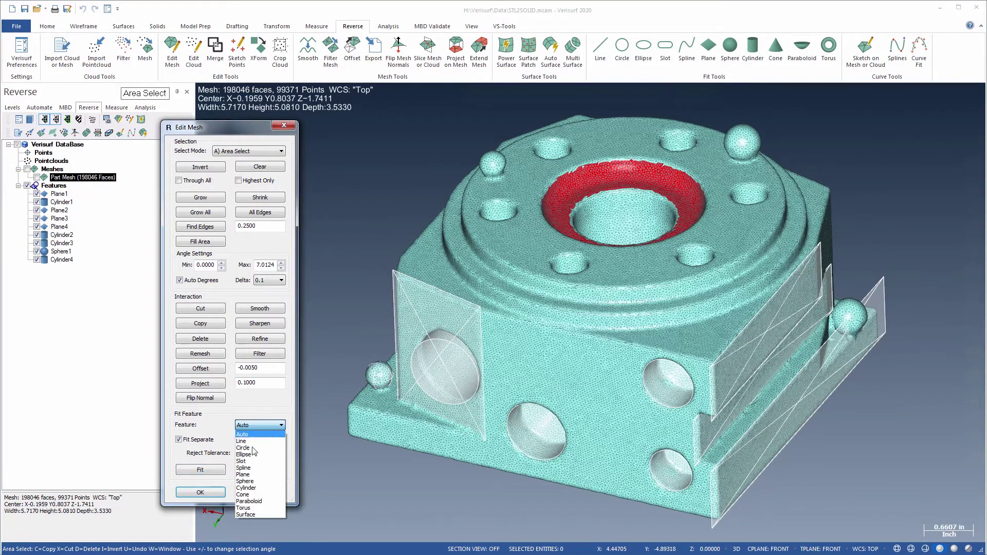
{"action": "left_click", "coordinate": [250, 503]}
{"action": "left_click", "coordinate": [210, 471]}
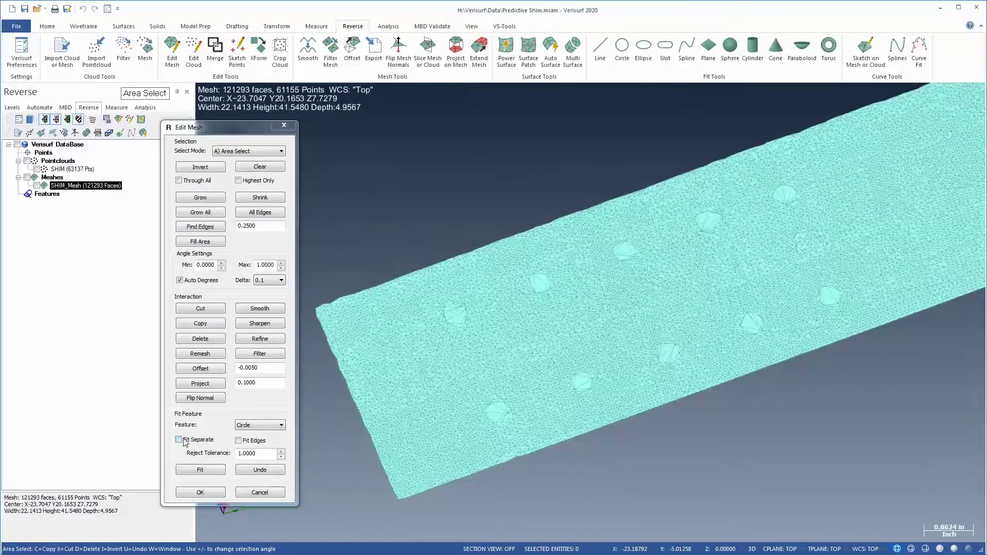
- Delete the shim's hole-patch faces and fit separate circles, Circle1–Circle10, to the hole edges
{"action": "left_click", "coordinate": [179, 440]}
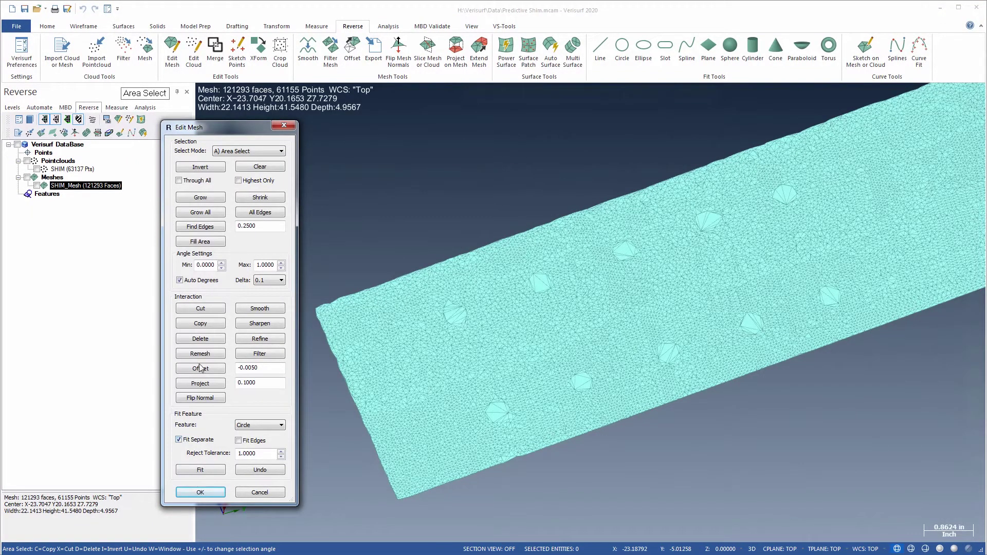
{"action": "left_click", "coordinate": [210, 229]}
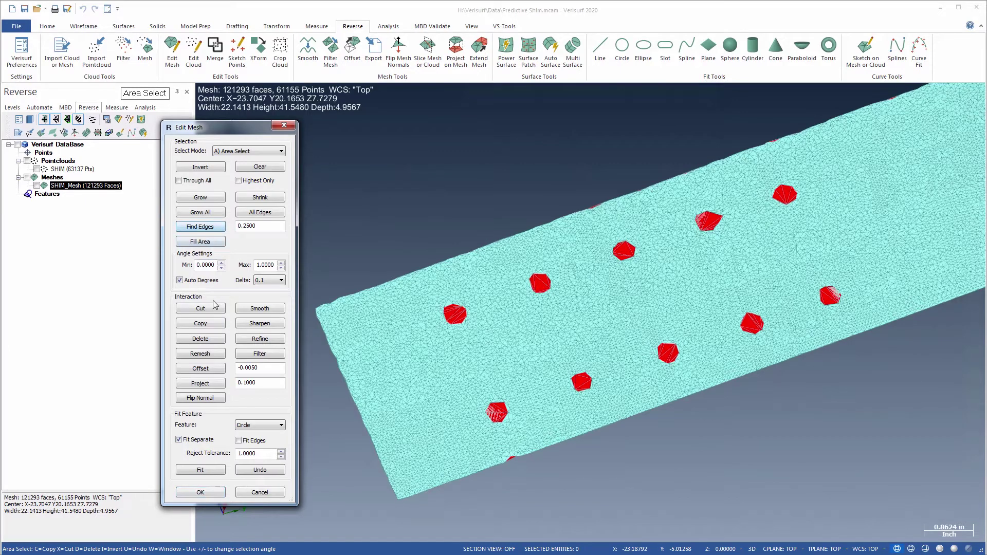
{"action": "left_click", "coordinate": [206, 339]}
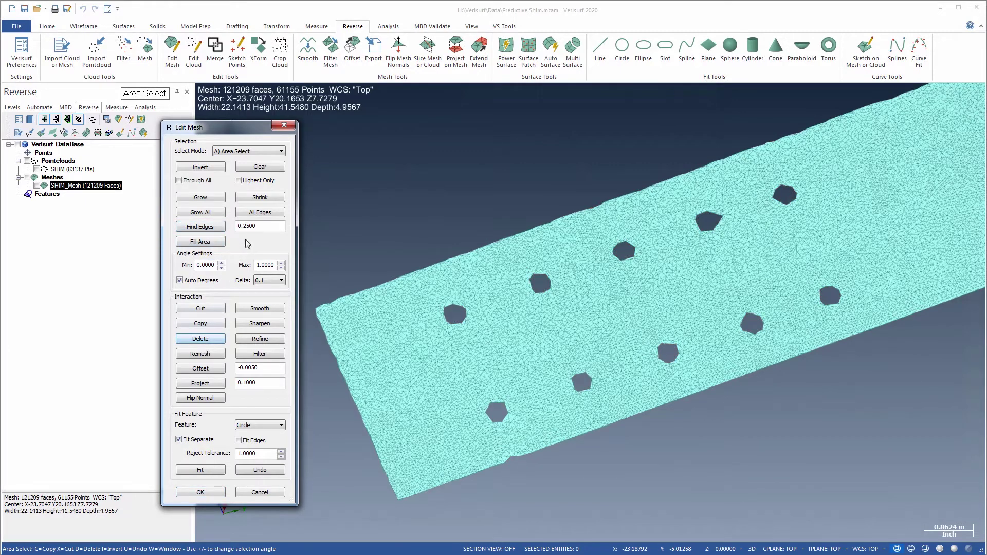
{"action": "left_click", "coordinate": [257, 213]}
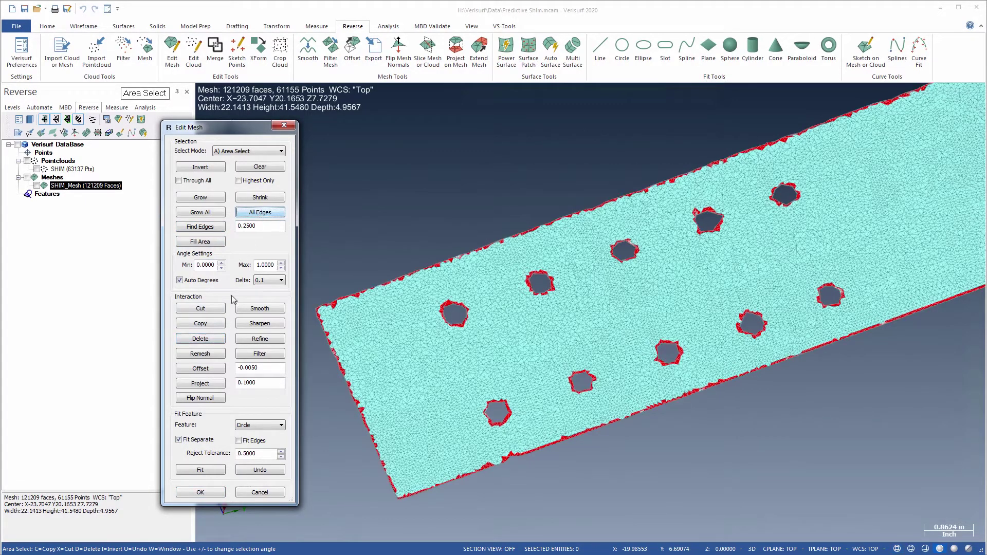
{"action": "left_click", "coordinate": [200, 470]}
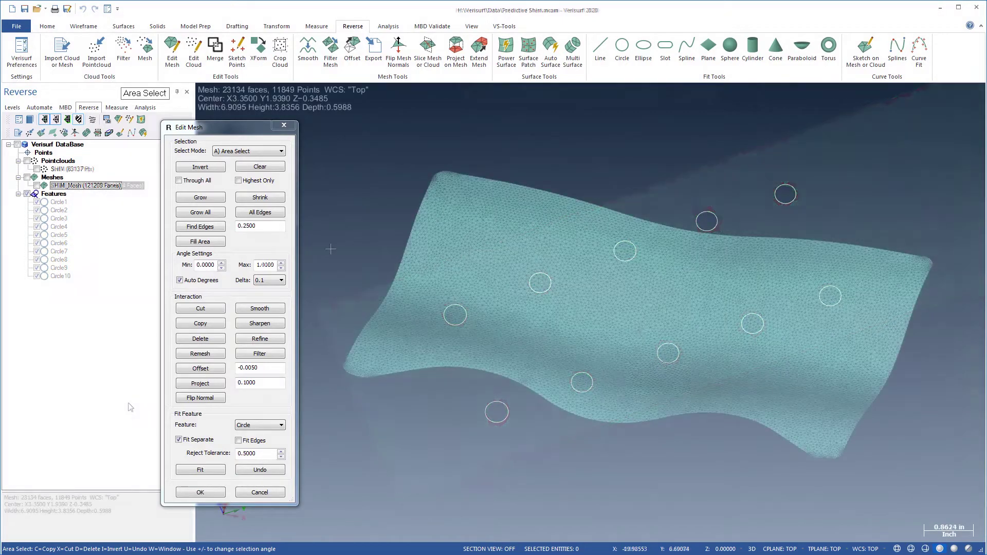
- Fit a Surface feature to all faces of Surf1_Mesh_Optimized, then hide the mesh
{"action": "left_click", "coordinate": [213, 172]}
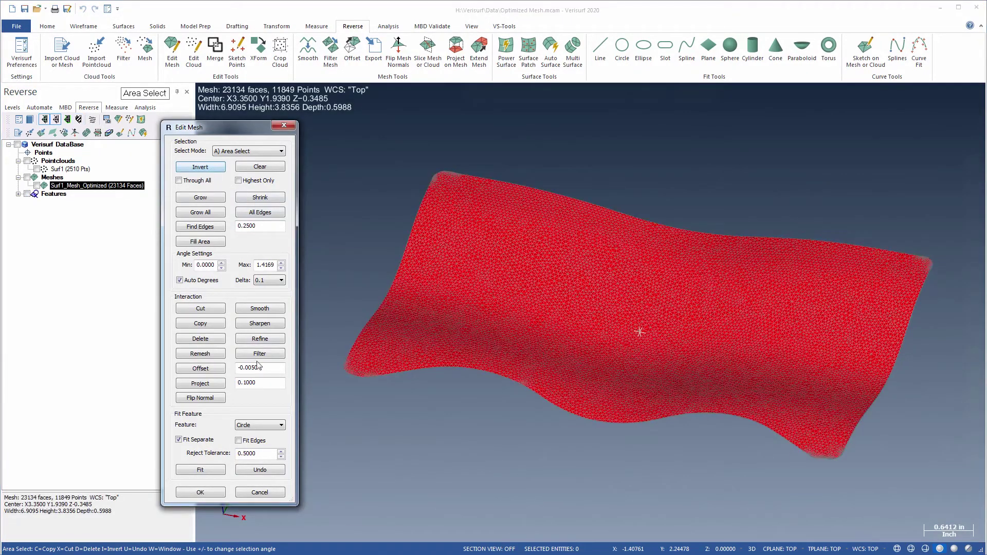
{"action": "left_click", "coordinate": [263, 425]}
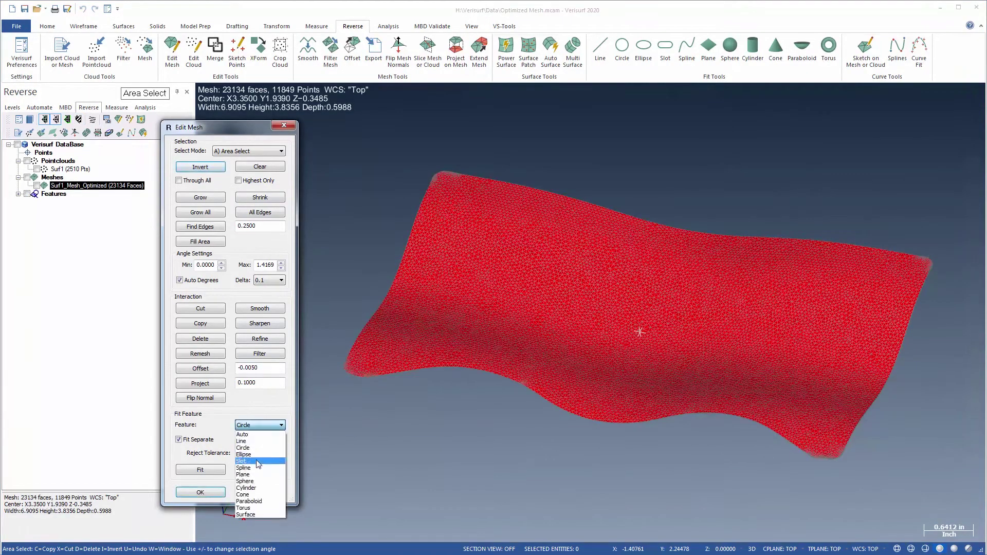
{"action": "left_click", "coordinate": [247, 515]}
{"action": "left_click", "coordinate": [199, 470]}
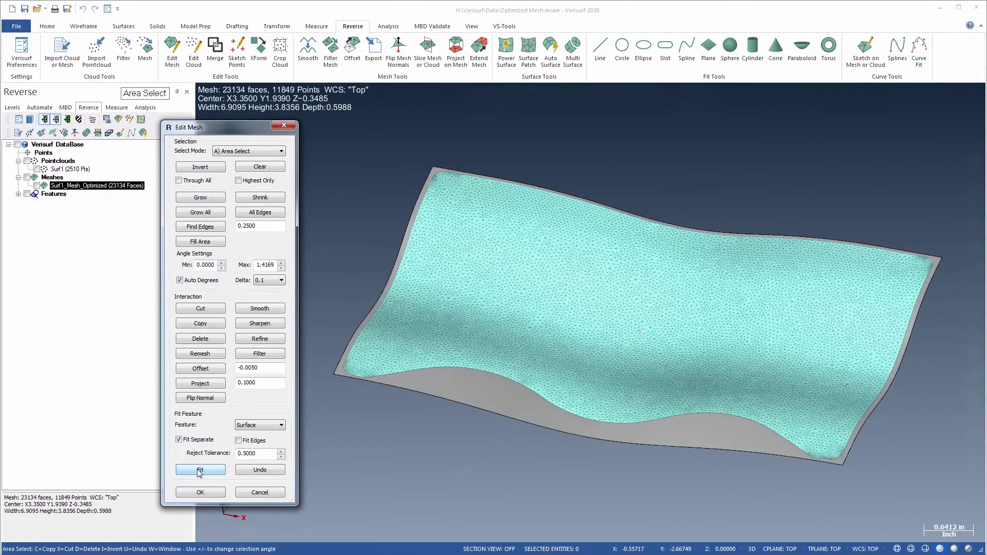
{"action": "left_click", "coordinate": [136, 420]}
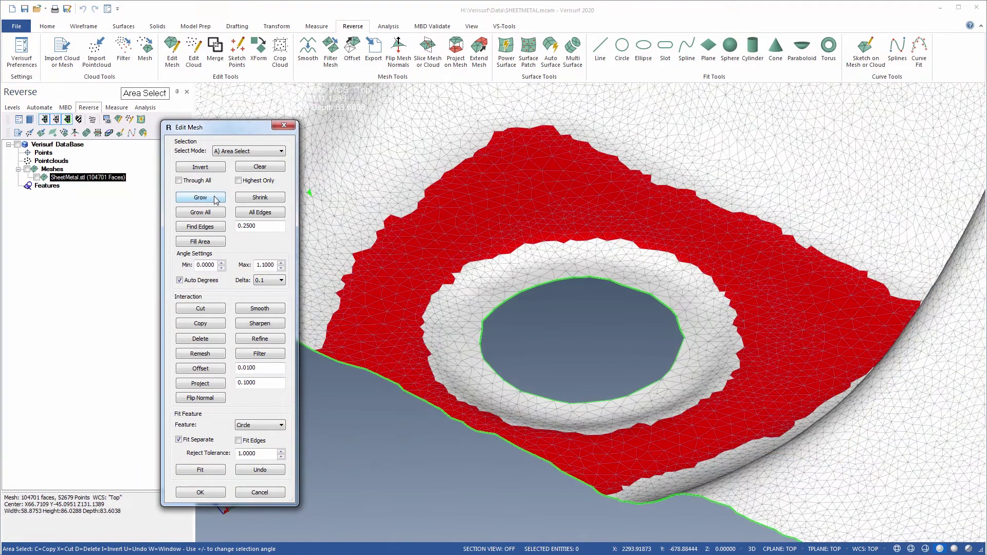
- Grow the shim selection and fit circles to its edges, then project PORT's boundary faces
{"action": "left_click", "coordinate": [215, 198]}
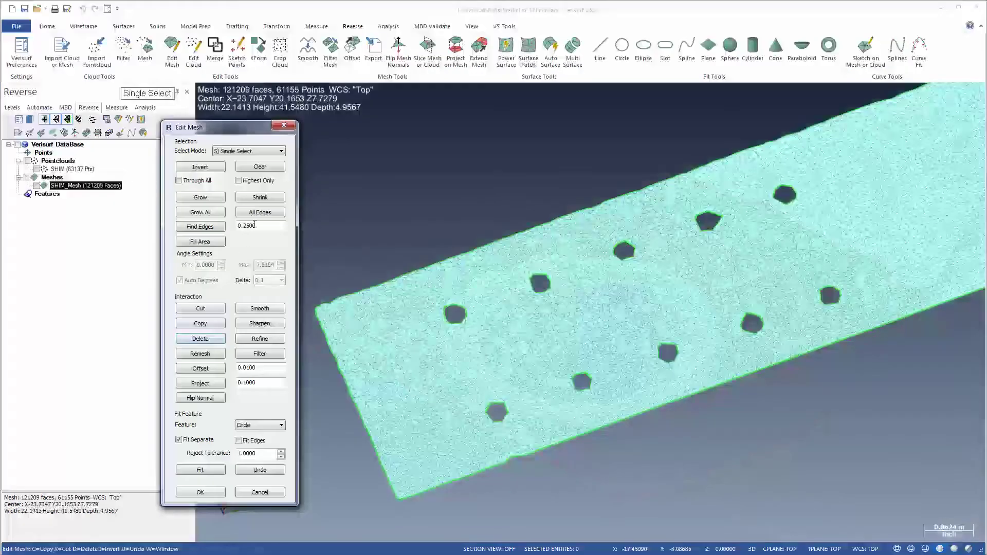
{"action": "left_click", "coordinate": [262, 217]}
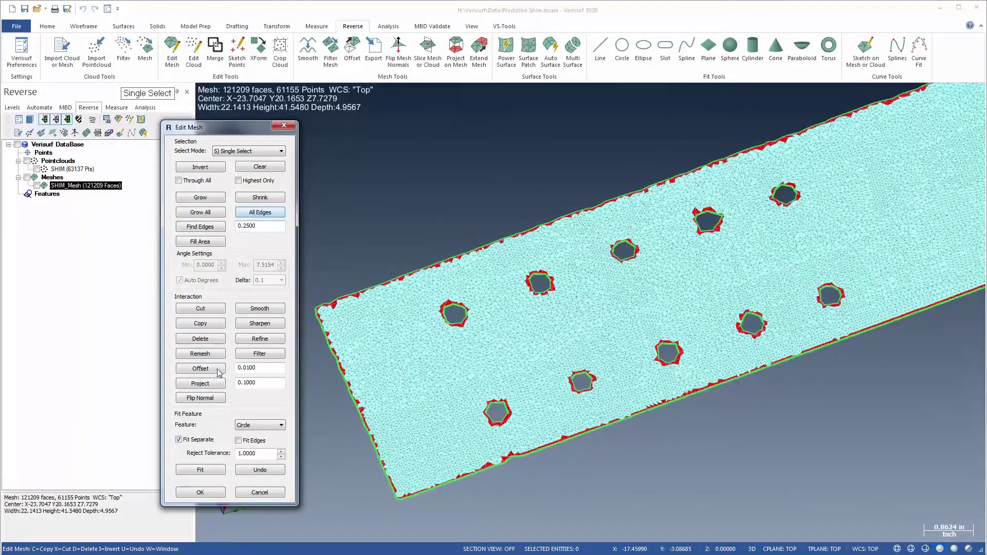
{"action": "left_click", "coordinate": [195, 470]}
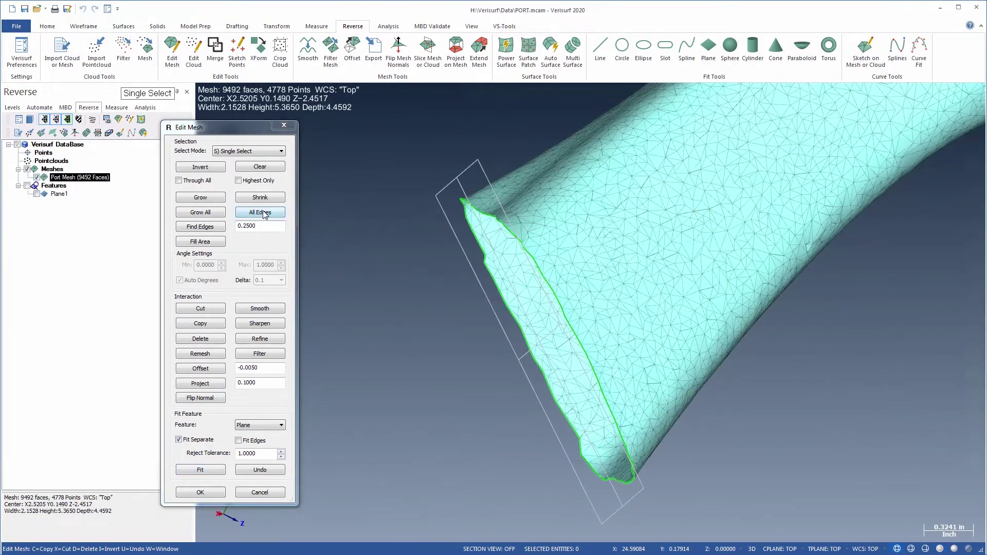
{"action": "left_click", "coordinate": [264, 214]}
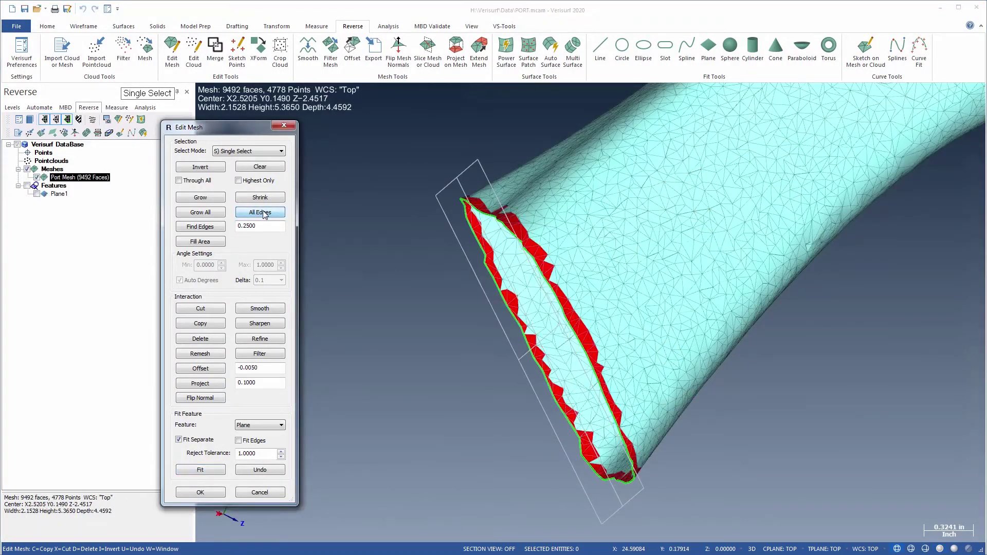
{"action": "left_click", "coordinate": [202, 385]}
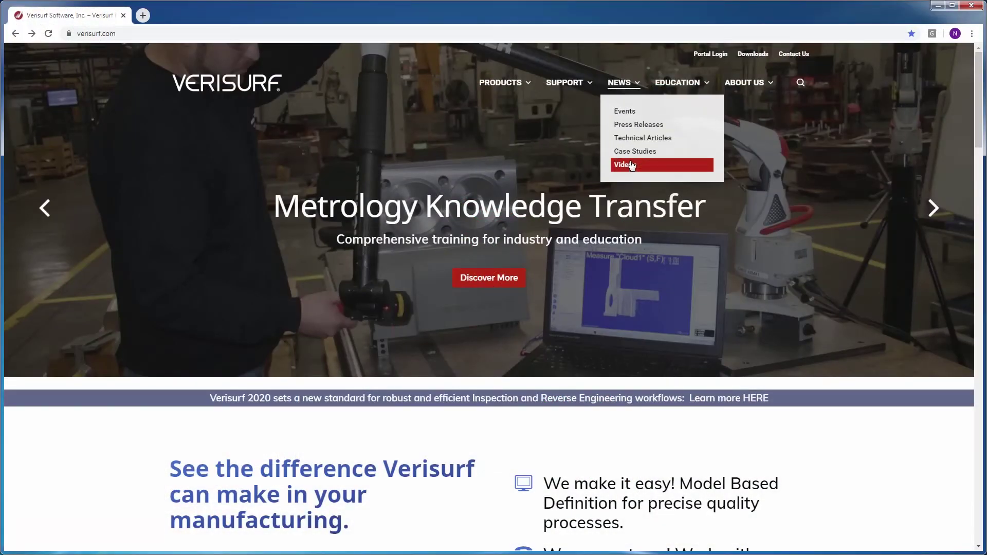
- Open Verisurf's YouTube channel from the Videos link under NEWS on verisurf.com
{"action": "left_click", "coordinate": [631, 164]}
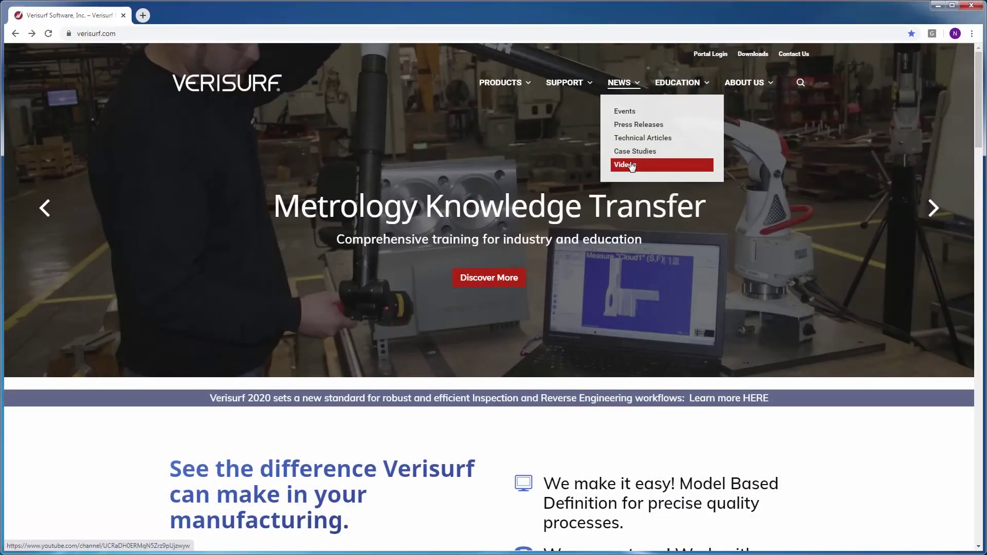